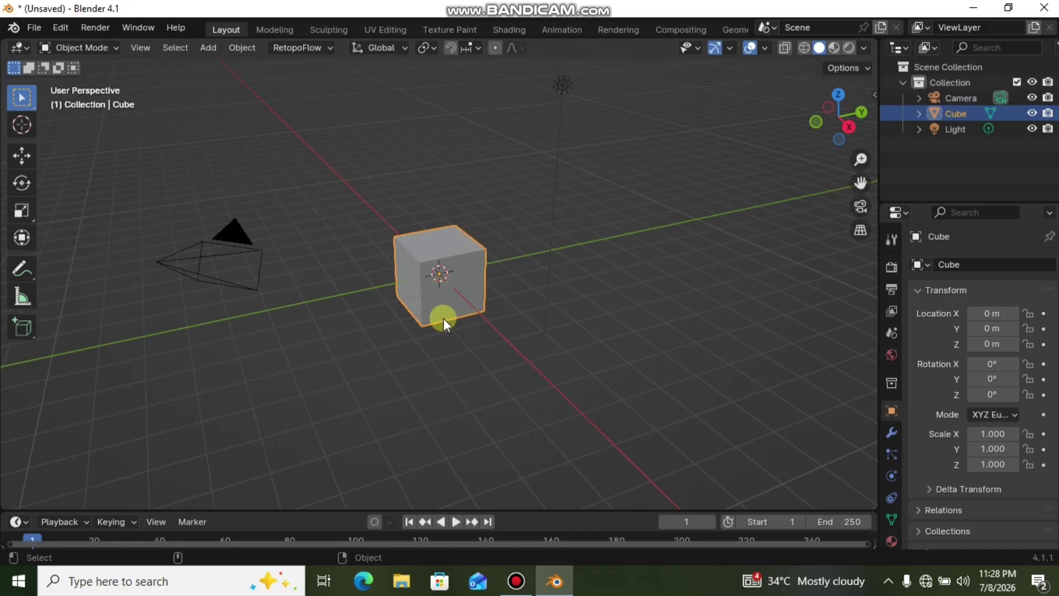
Put the cube into Edit Mode and select several of its corner vertices one after another
left_click(22, 157)
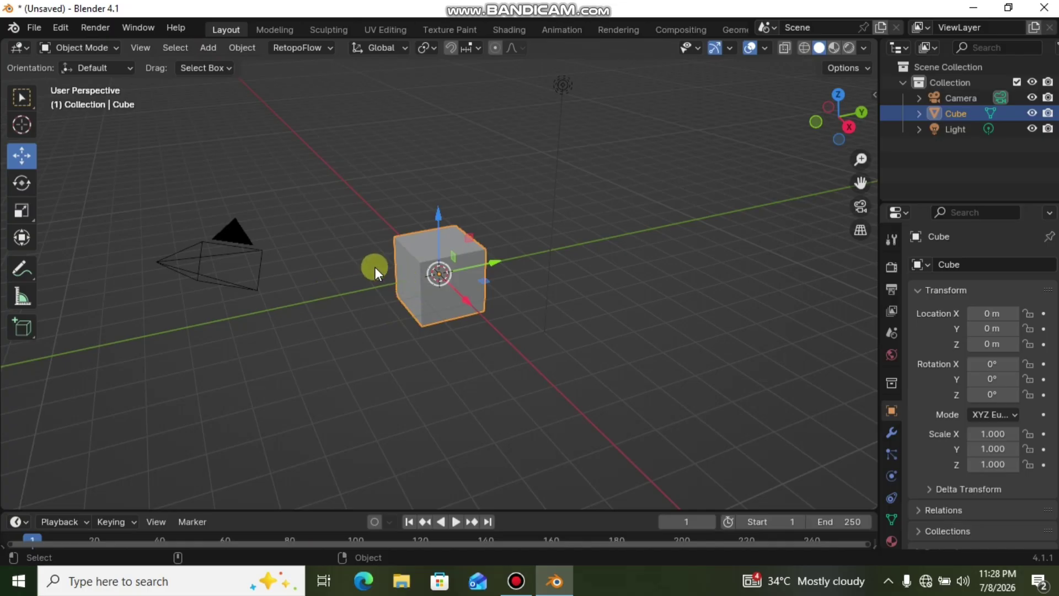
left_click(84, 48)
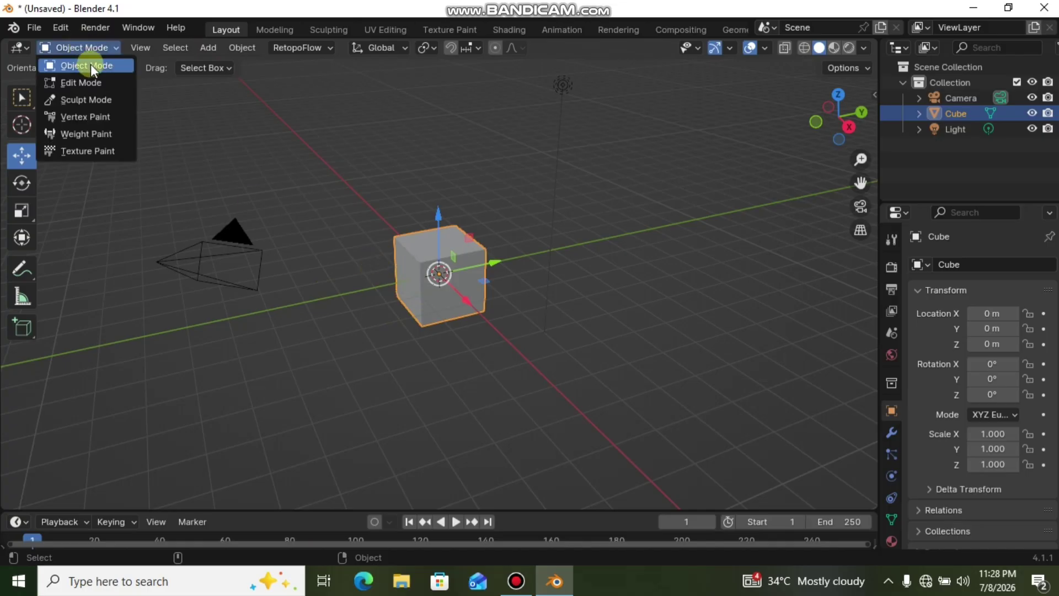
left_click(95, 81)
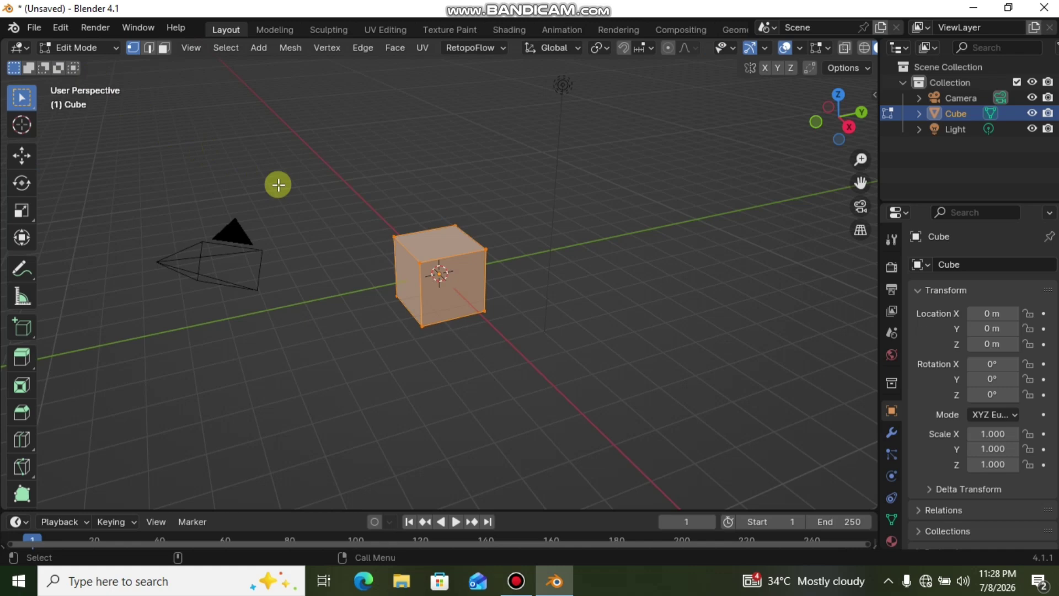
left_click(395, 241)
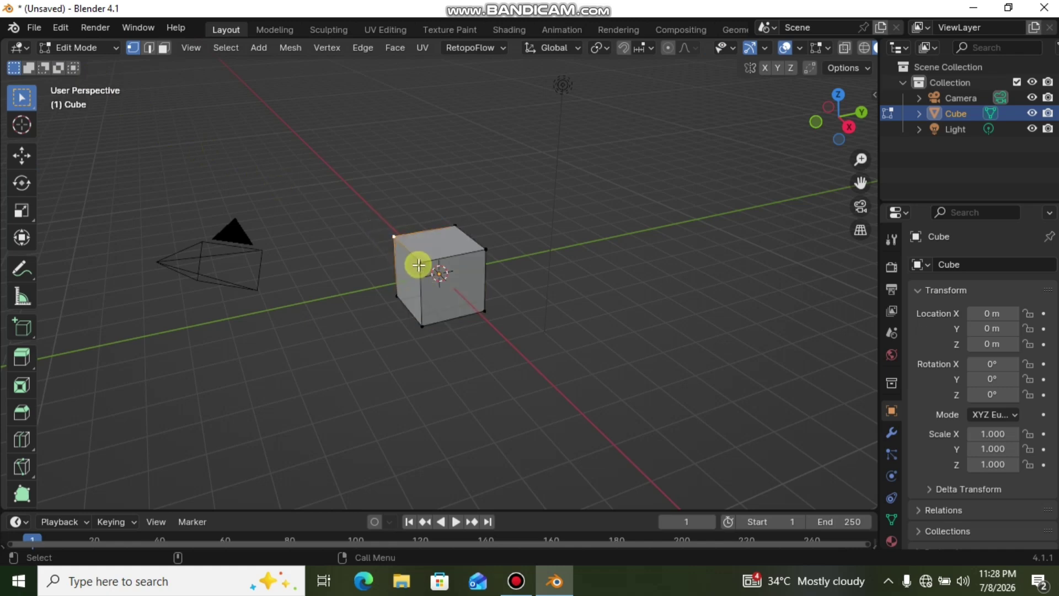
left_click(400, 298)
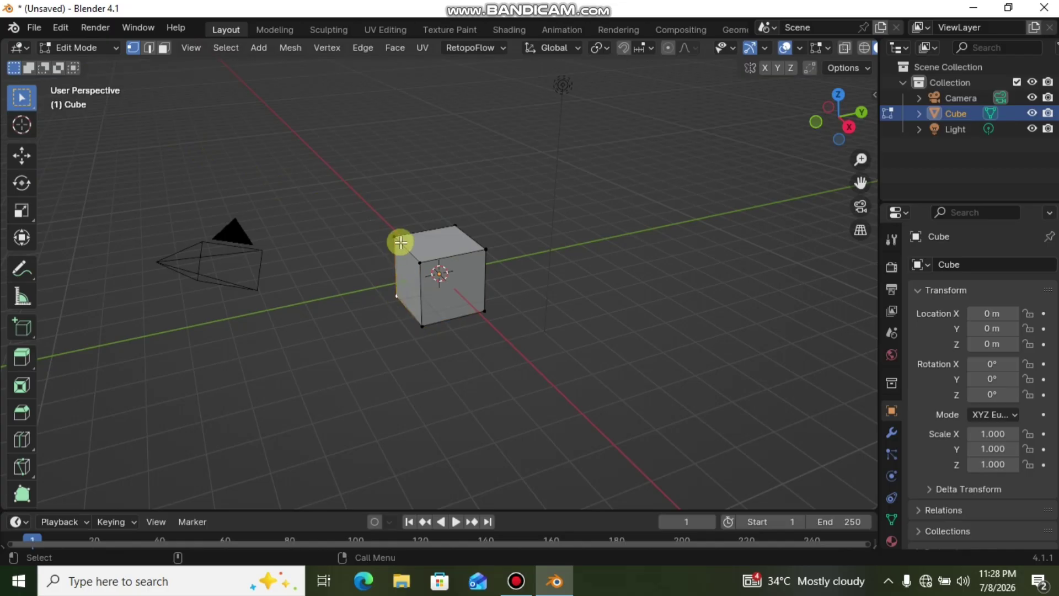
left_click(423, 262)
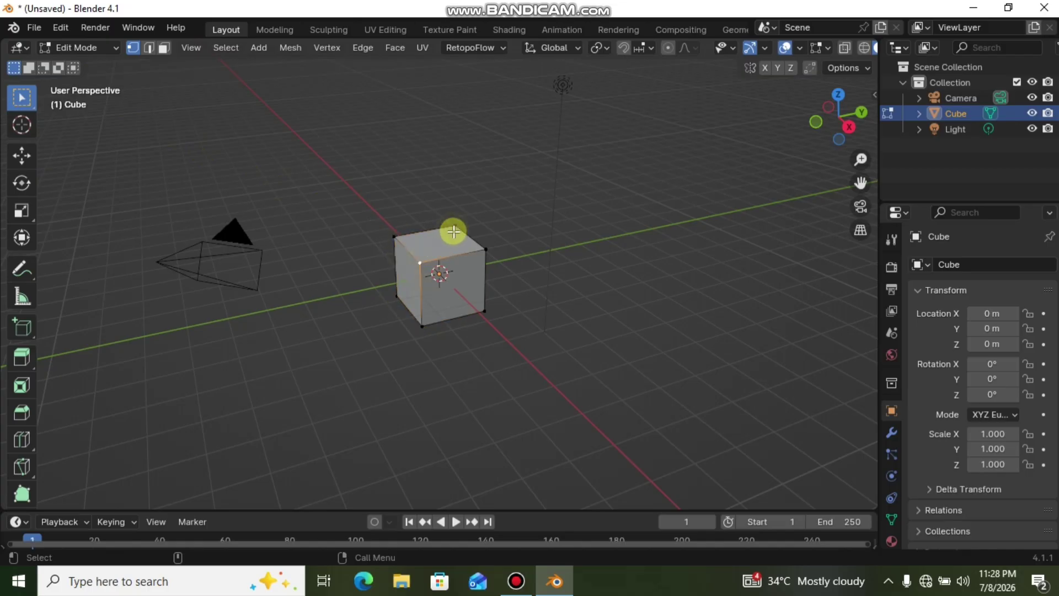
left_click(479, 252)
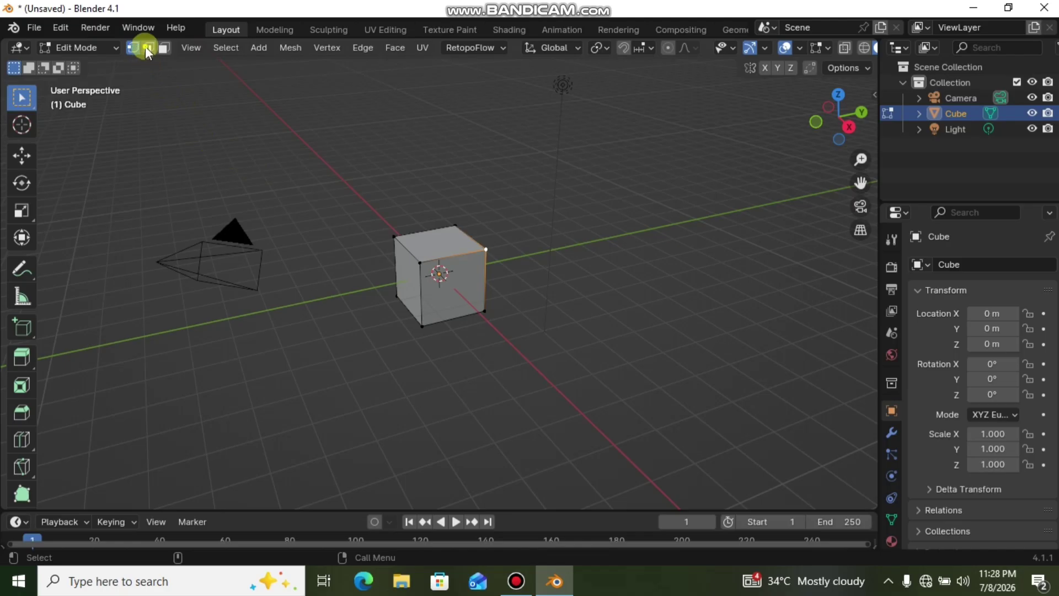
Switch the cube to edge selection and select its front vertical edges and lower front edge individually
left_click(165, 47)
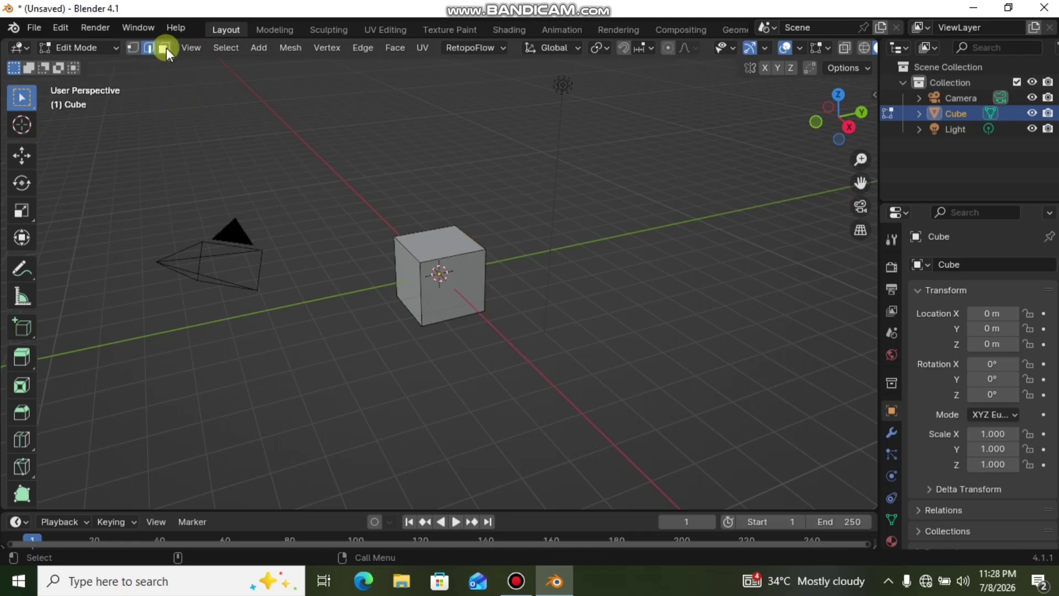
left_click(133, 49)
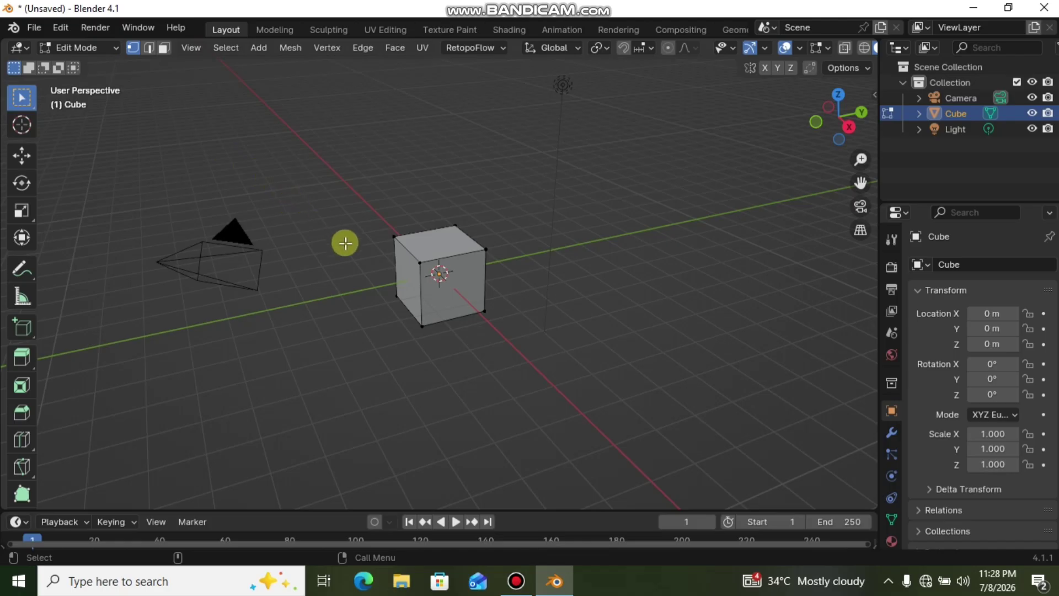
key("2")
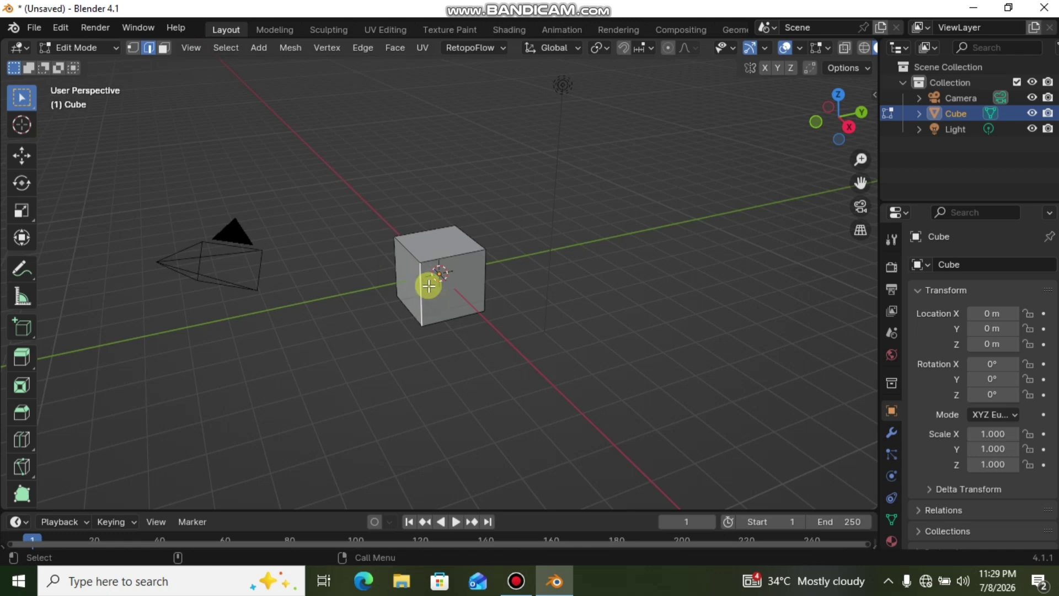
left_click(481, 289)
left_click(477, 321)
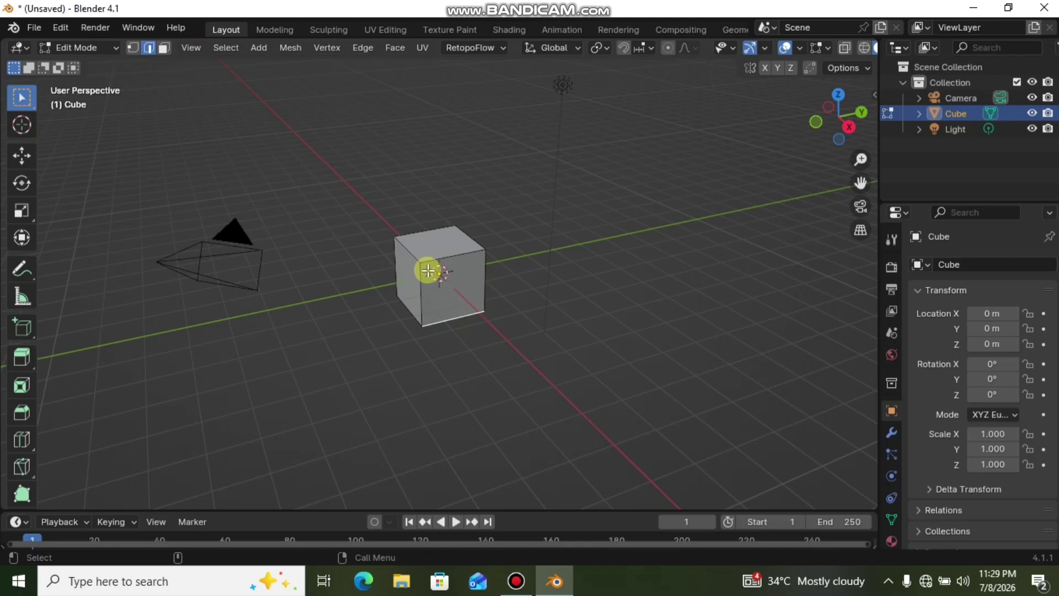
Switch to face selection and select the cube's front, top and side faces one after another
key("3")
left_click(446, 273)
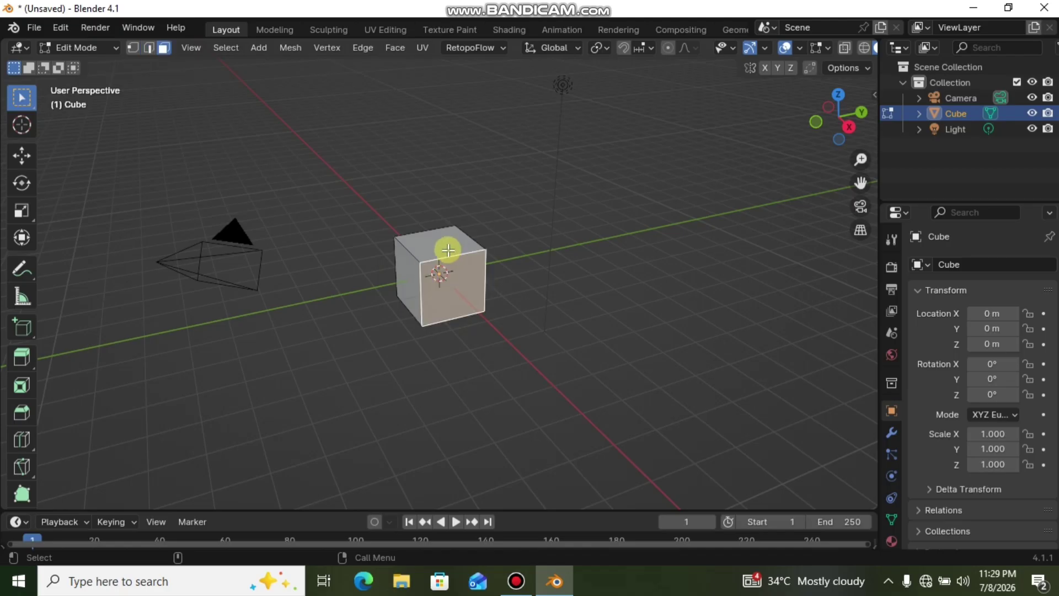
left_click(446, 247)
left_click(402, 281)
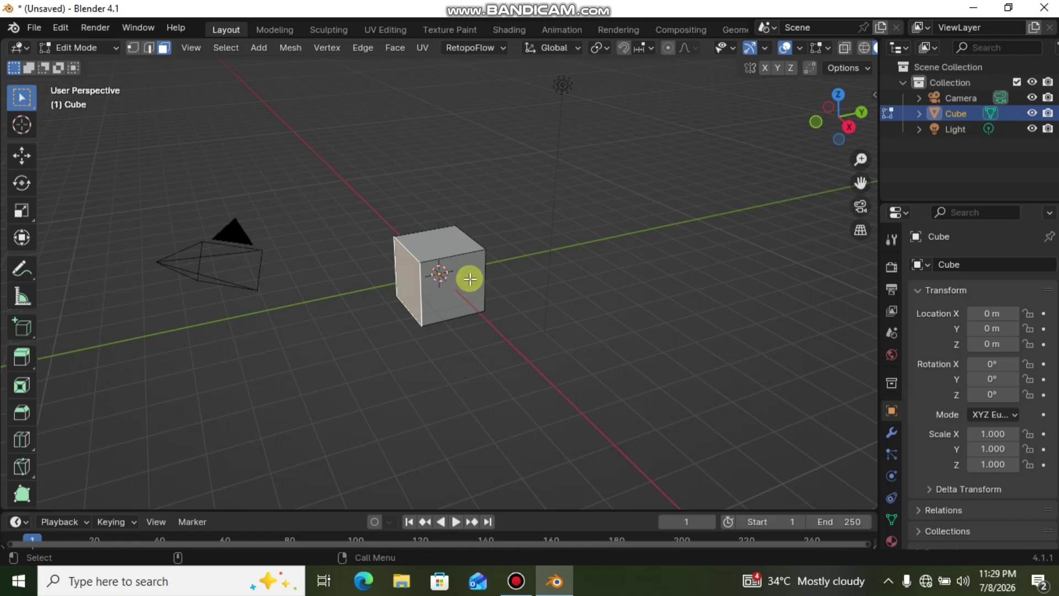
left_click(469, 279)
left_click(445, 229)
left_click(397, 285)
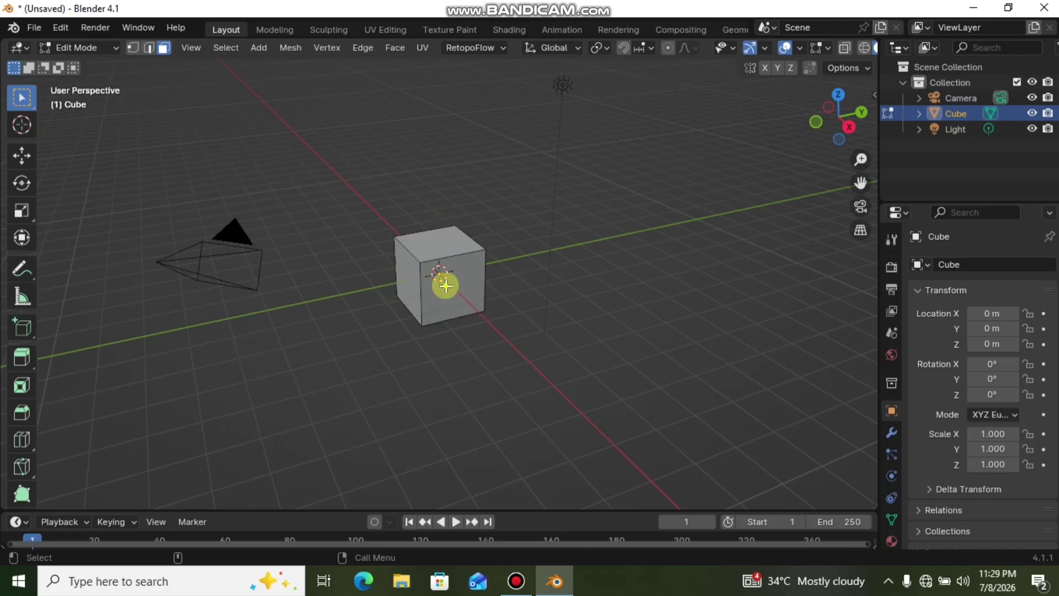
left_click(439, 231)
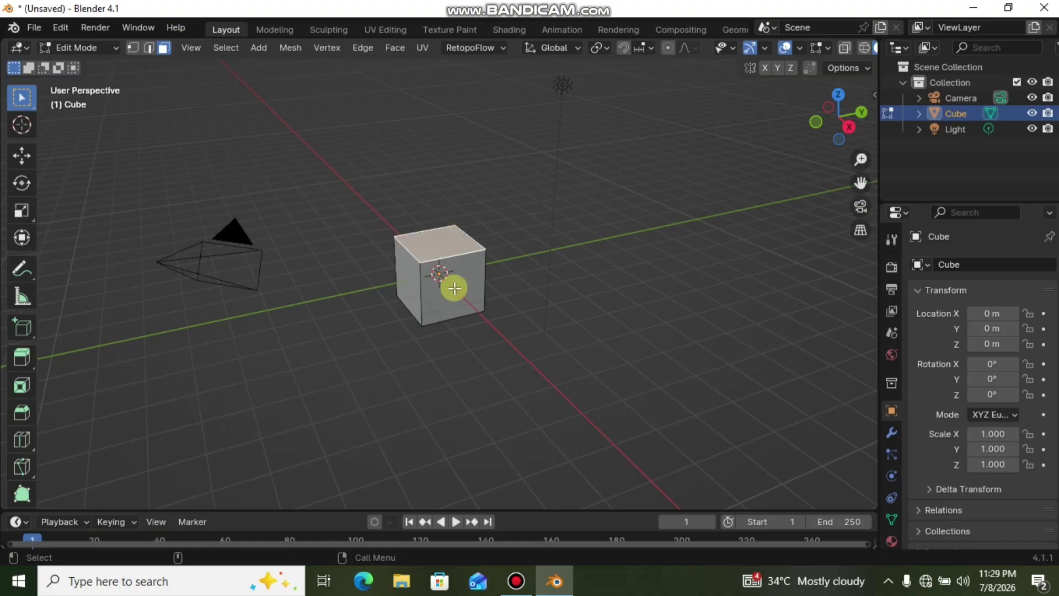
left_click(456, 295)
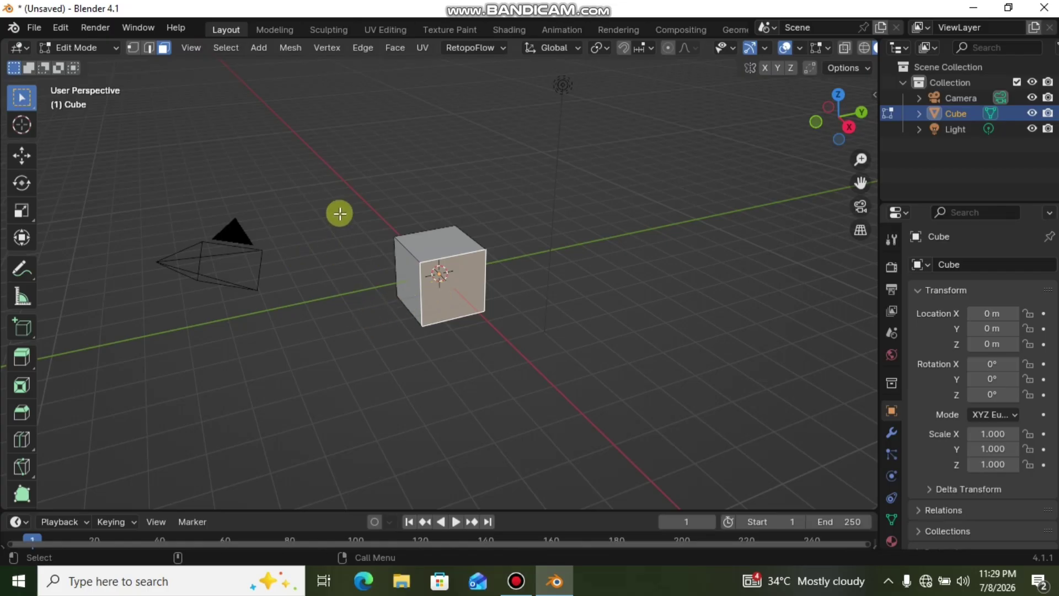
Select the cube's top face and move it slightly upward along the Z axis
left_click(447, 246)
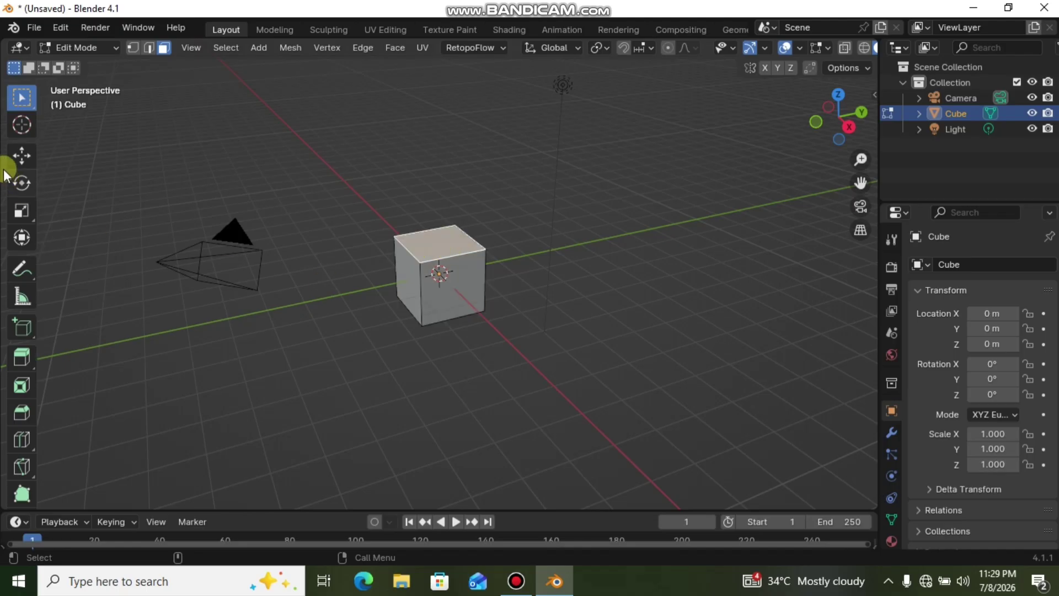
left_click(22, 156)
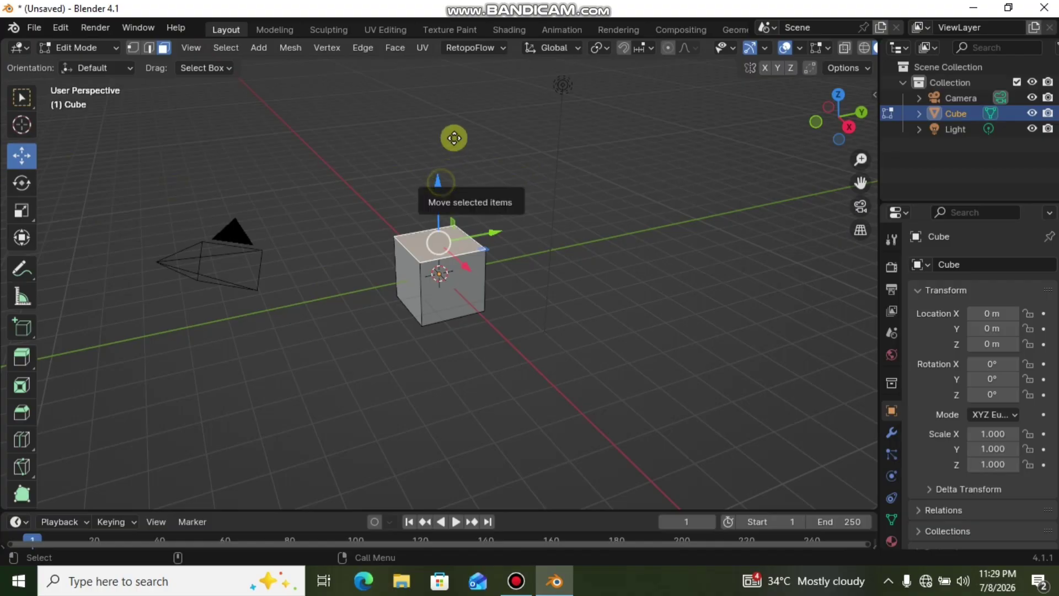
left_click_drag(452, 134, 499, 171)
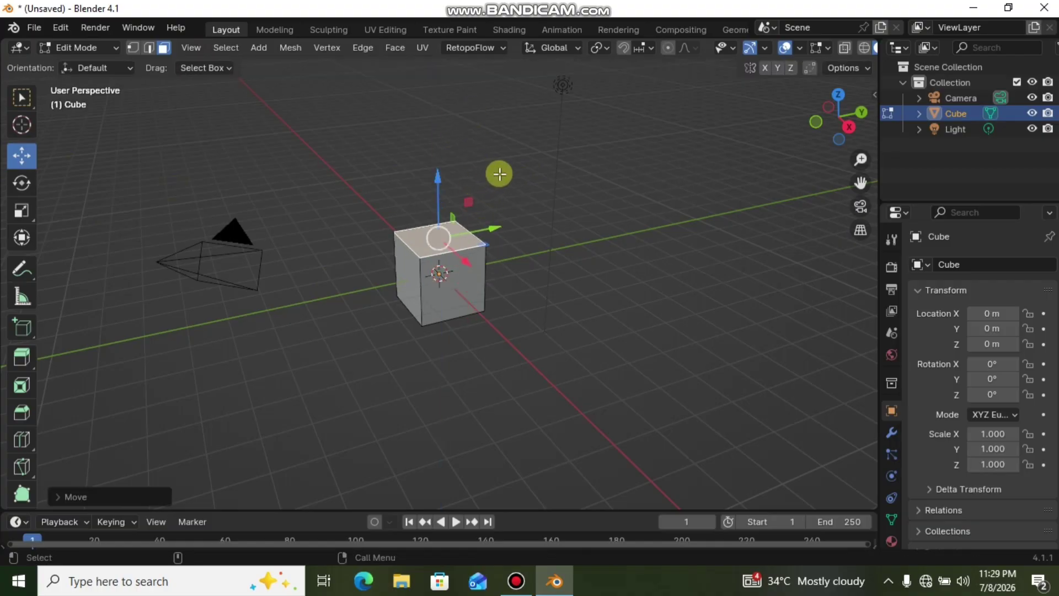
Move the cube's upper side edge inward along the Y axis, return it to roughly its original position, and clear the selection
left_click(421, 277)
key("2")
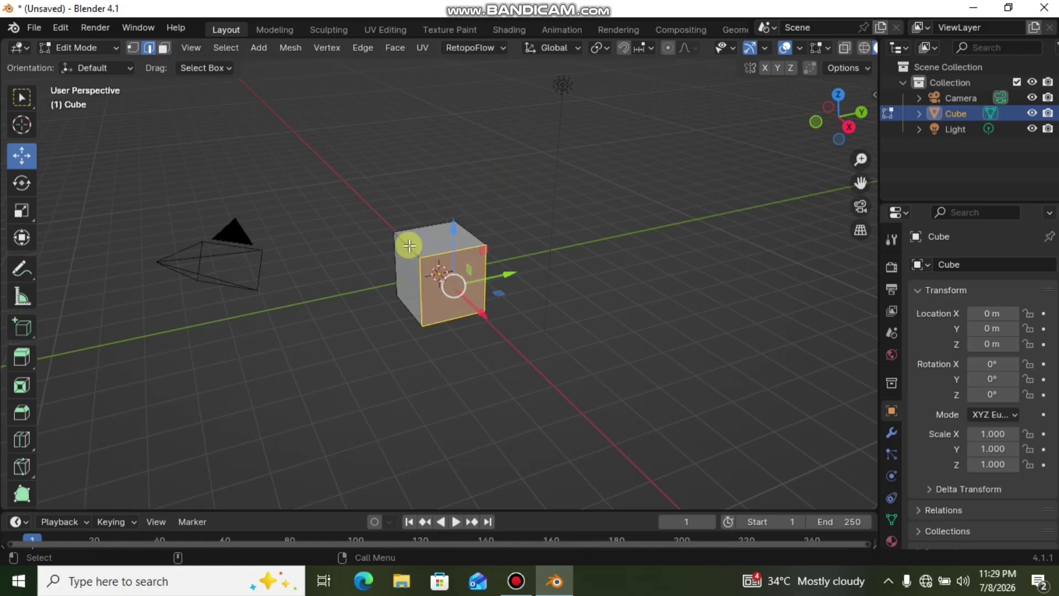
left_click(409, 245)
left_click_drag(476, 226, 510, 238)
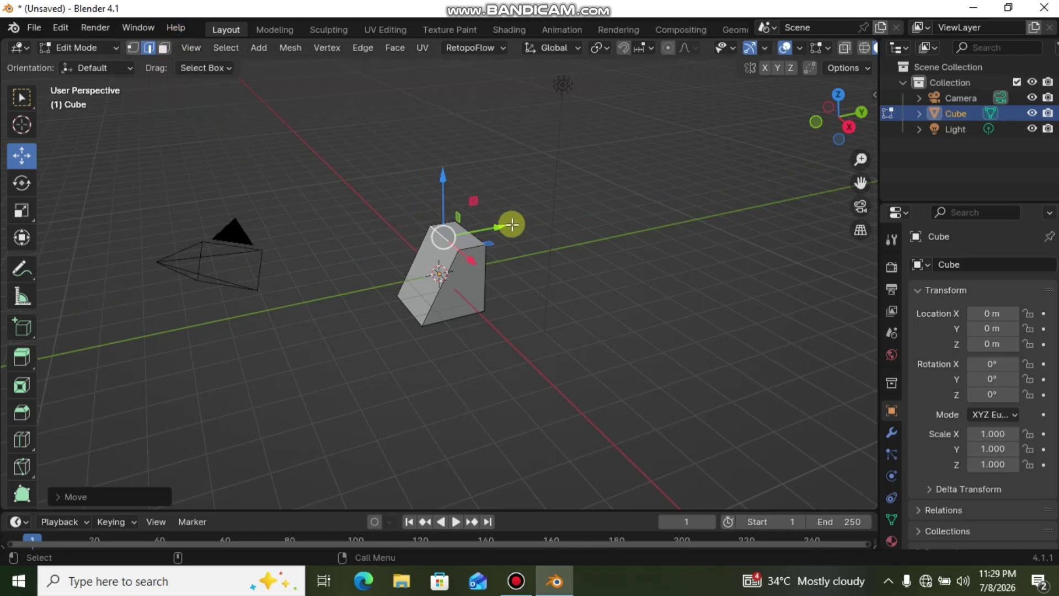
left_click_drag(498, 226, 471, 257)
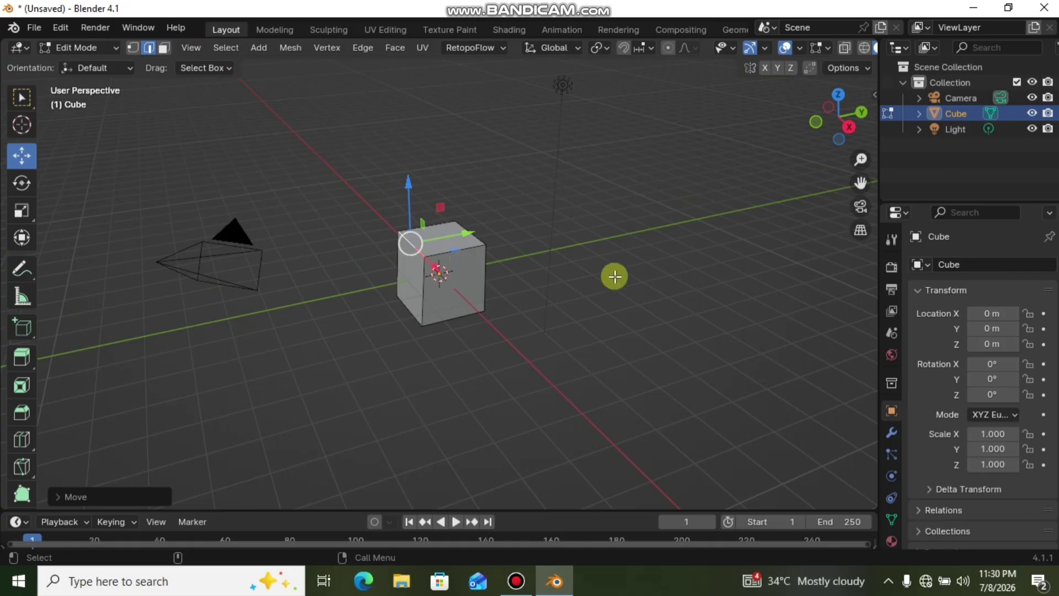
left_click(541, 416)
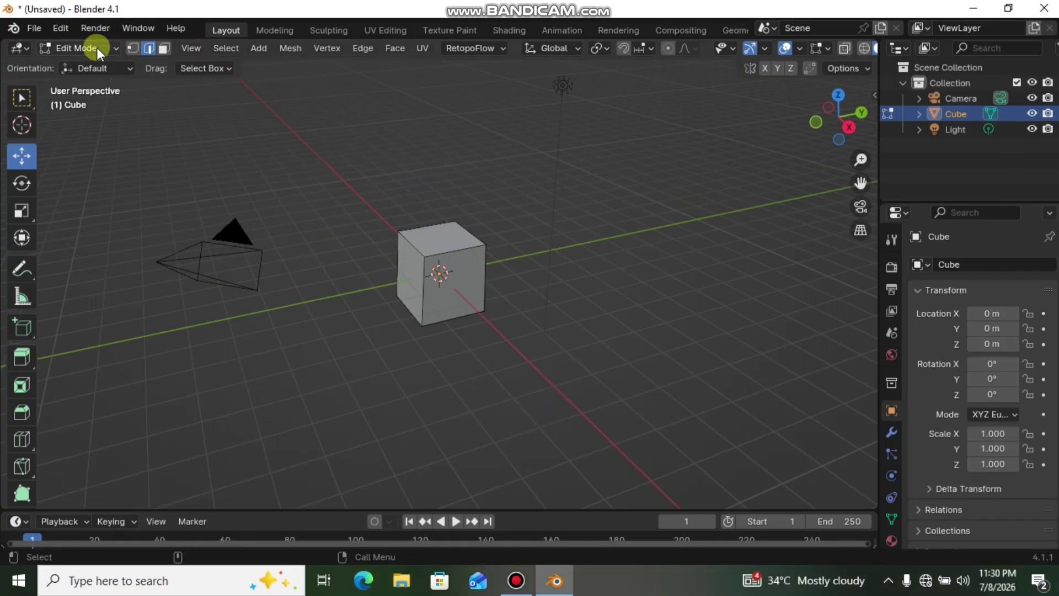
Switch the cube from Edit Mode to Object Mode, then toggle into Edit Mode and back again
left_click(101, 49)
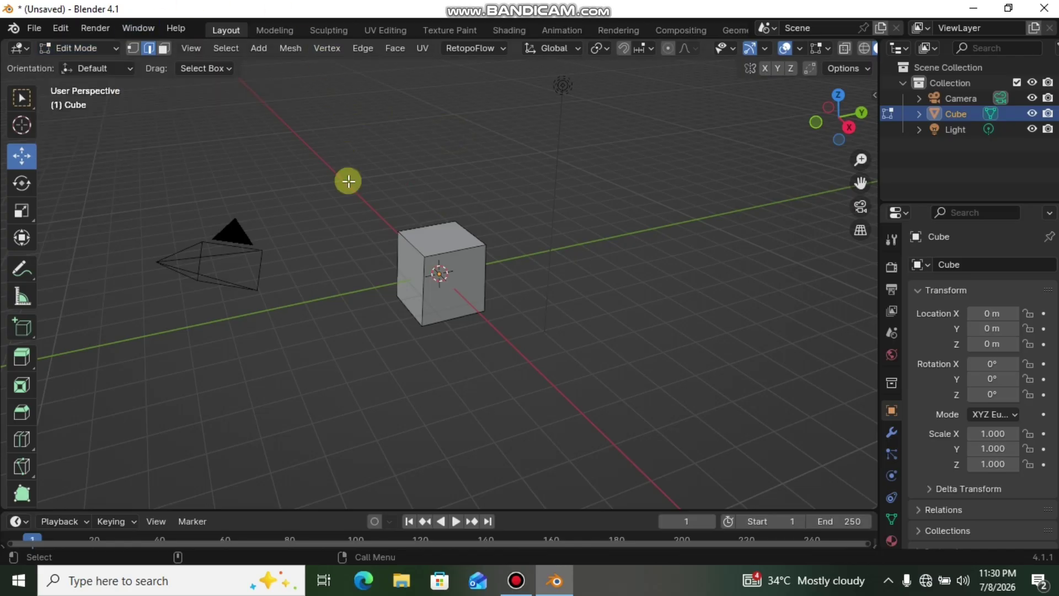
left_click(90, 50)
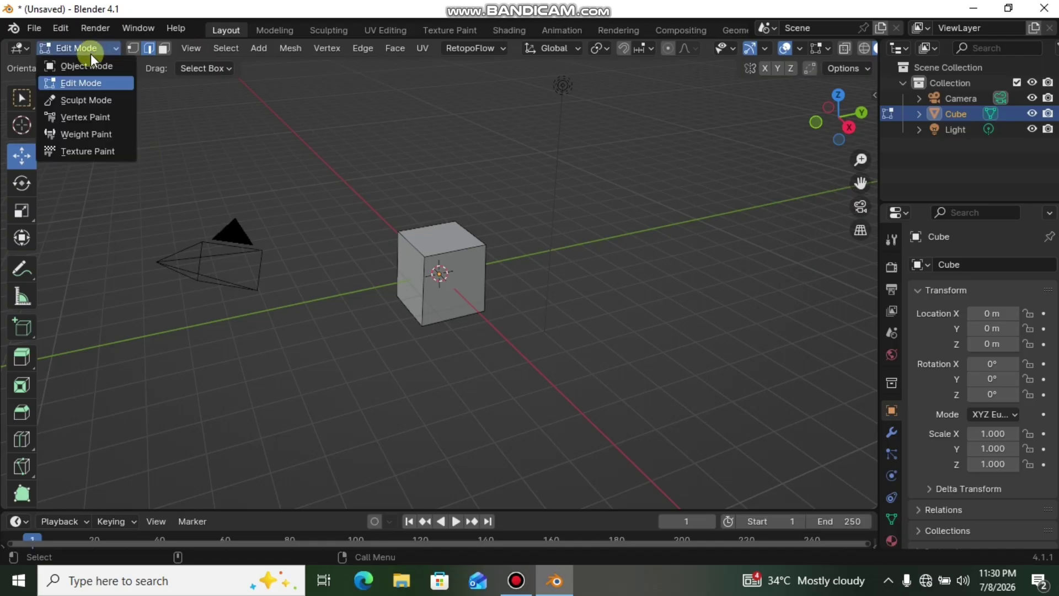
left_click(96, 65)
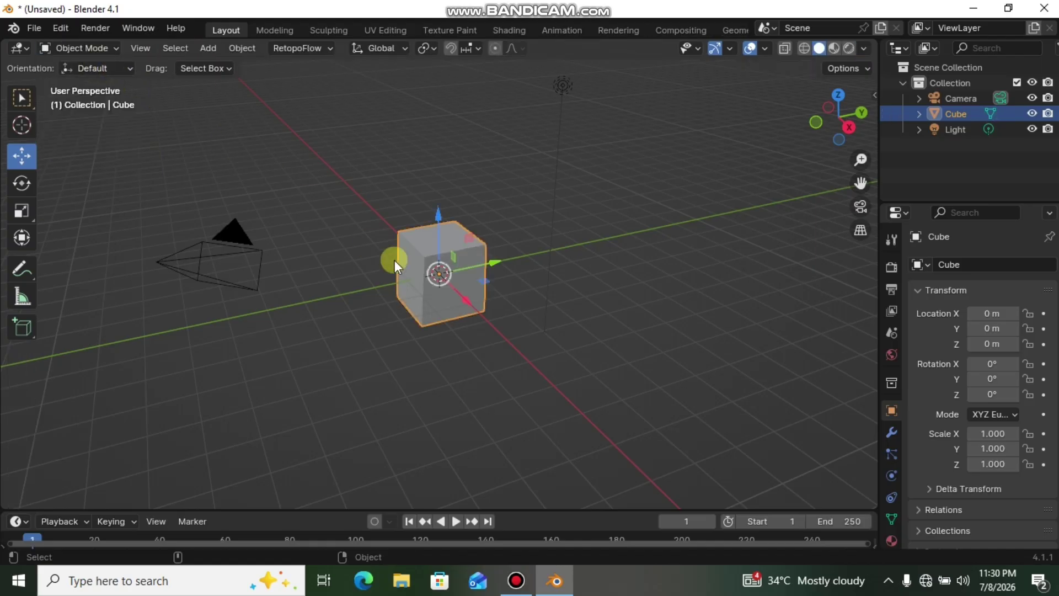
key("Tab")
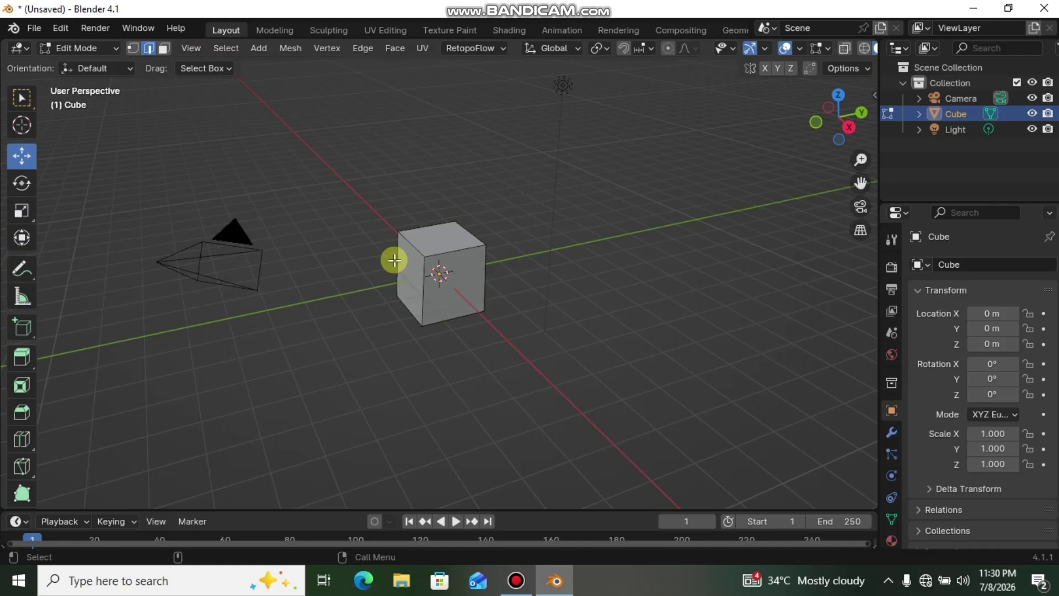
key("Tab")
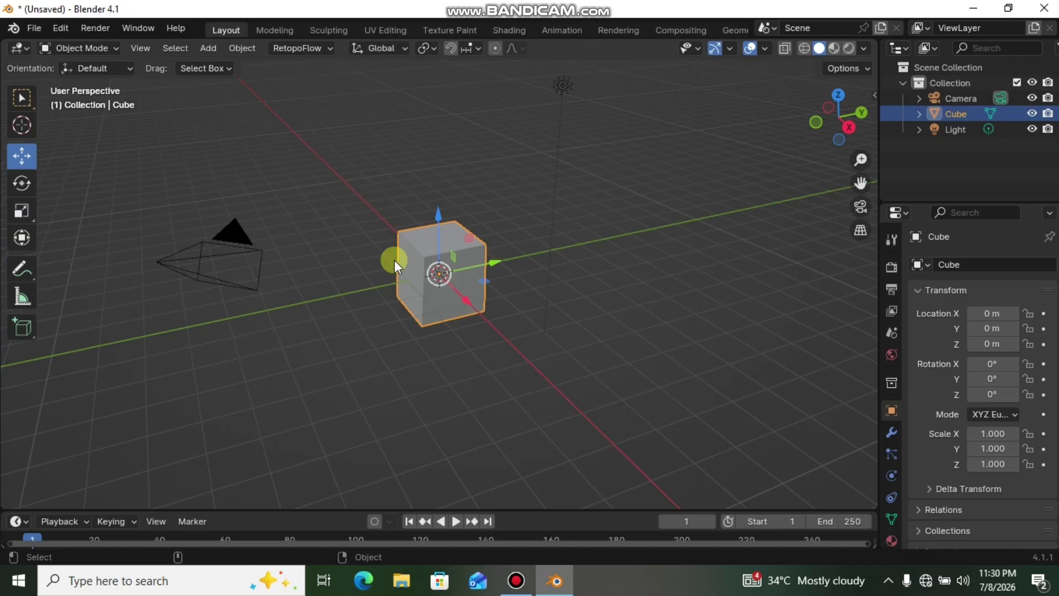
Delete every object in the scene, including the camera, cube and light
left_click(379, 403)
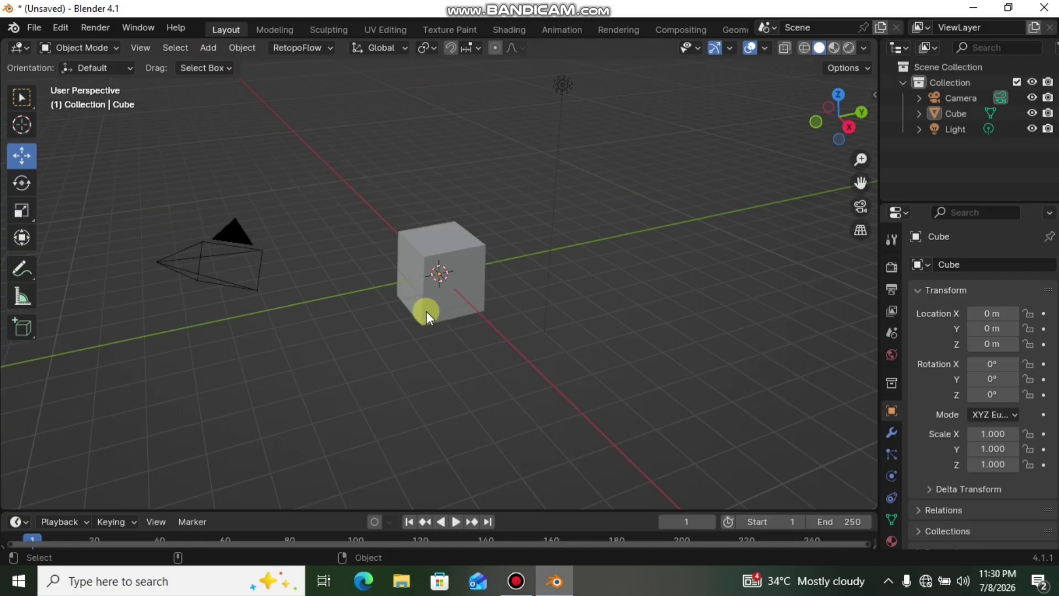
key("a")
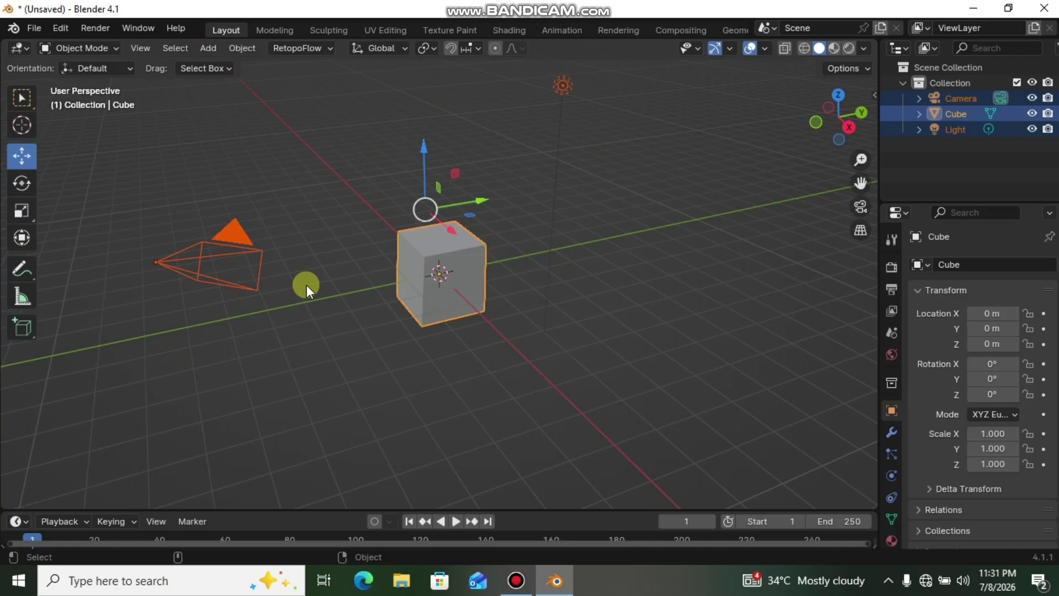
key("Delete")
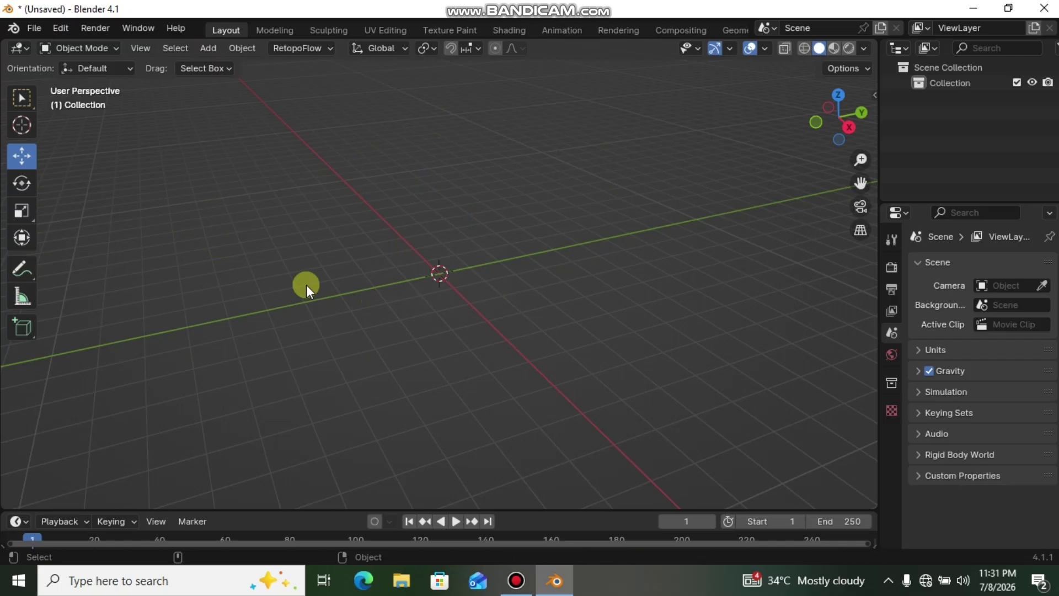
key("shift+a")
mouse_move(306, 290)
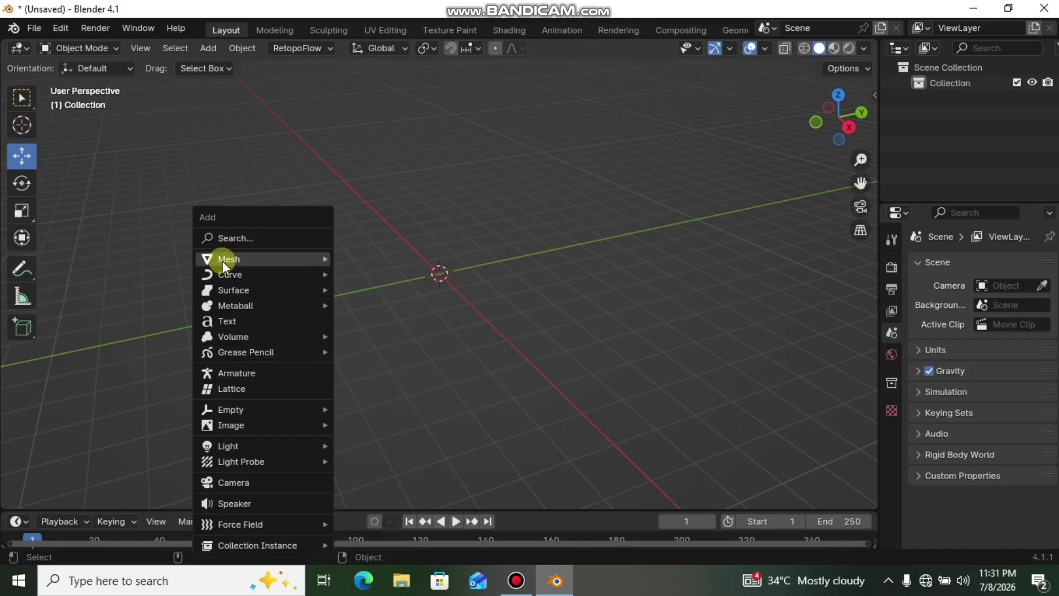
mouse_move(232, 260)
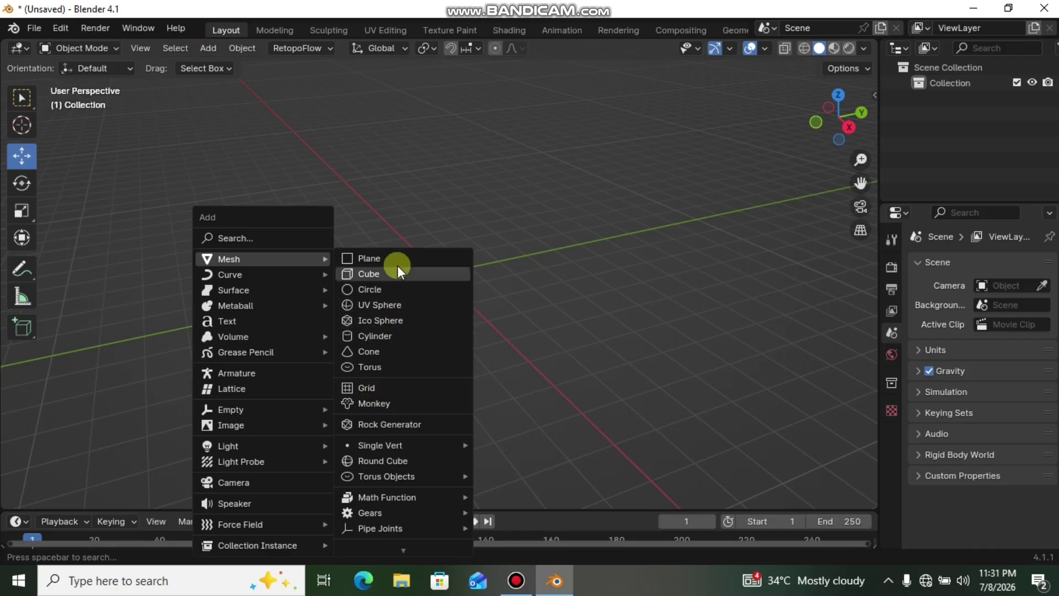
left_click(409, 299)
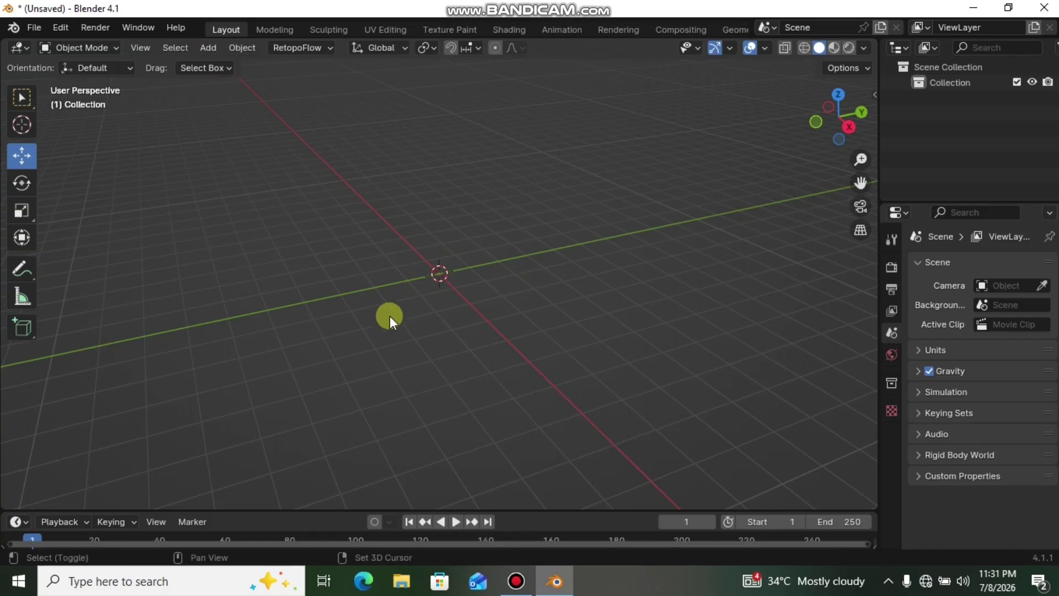
Add a cylinder mesh to the empty scene
key("shift+a")
mouse_move(346, 256)
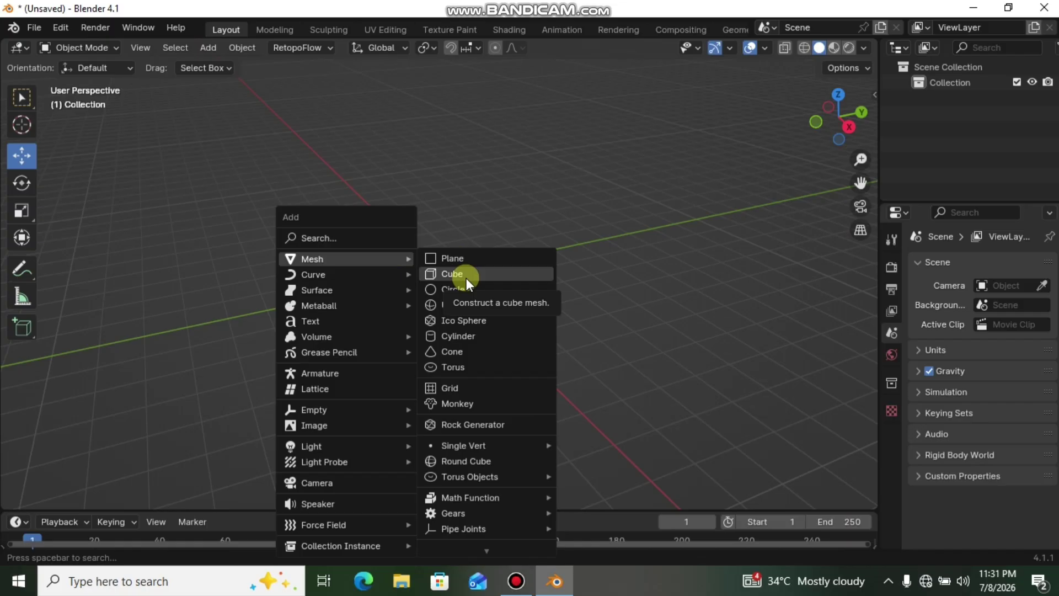
left_click(476, 333)
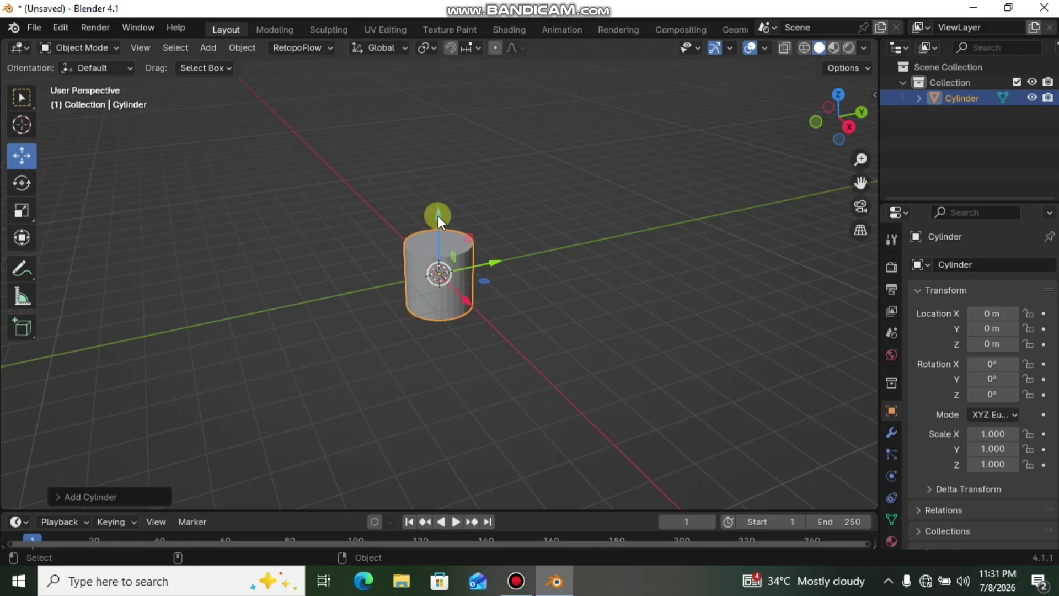
Move the cylinder up along the Z axis to about 1.22 m, with a slight shift to about -0.14 m on Y
left_click_drag(438, 217, 463, 174)
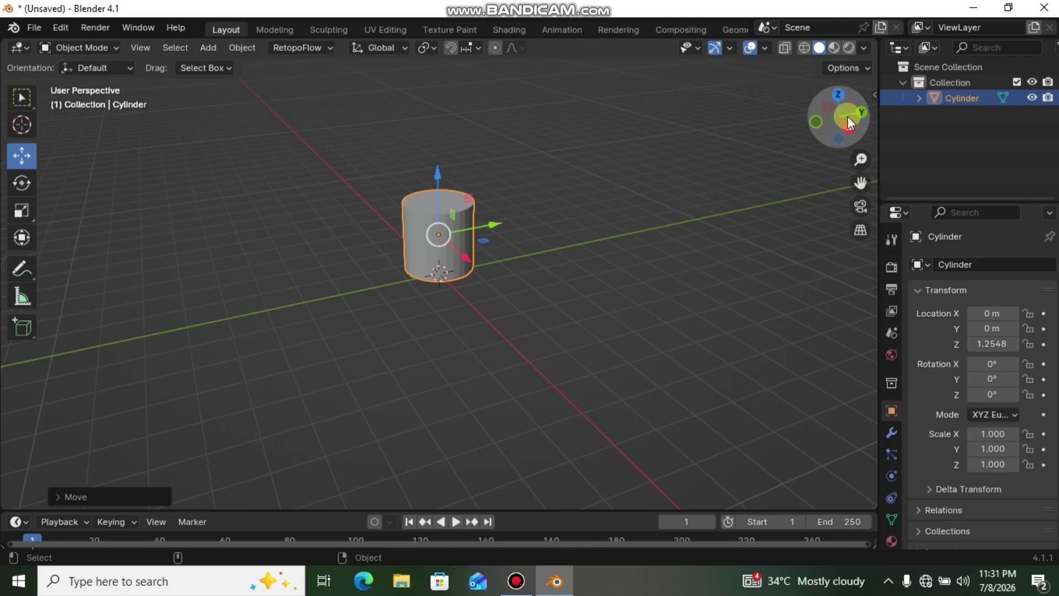
left_click_drag(846, 119, 800, 162)
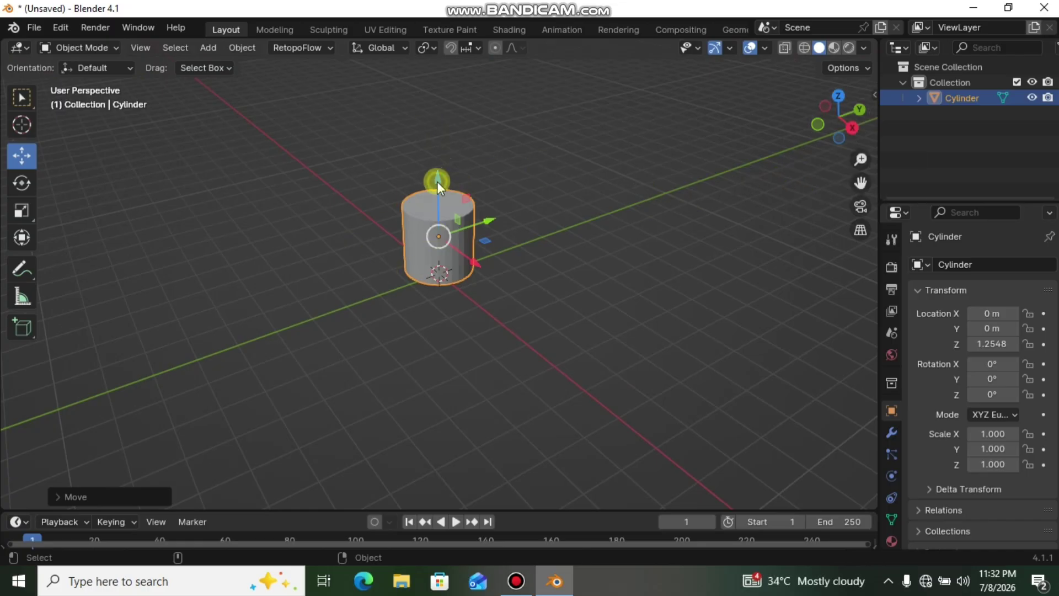
left_click_drag(437, 181, 508, 280)
mouse_move(834, 127)
left_mouse_down()
mouse_move(819, 136)
mouse_move(828, 127)
left_mouse_up()
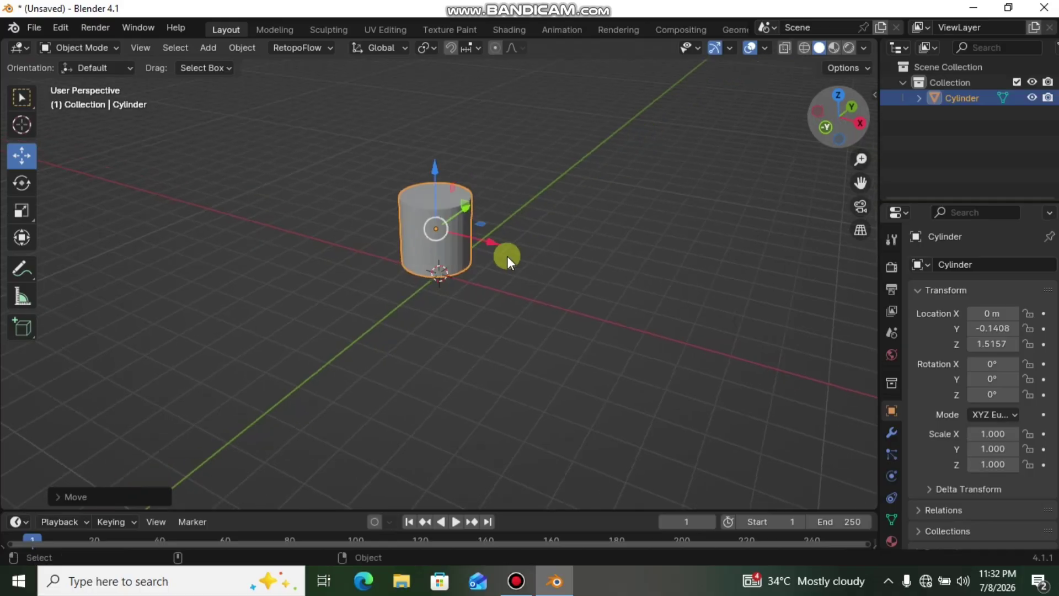
left_click_drag(431, 167, 435, 180)
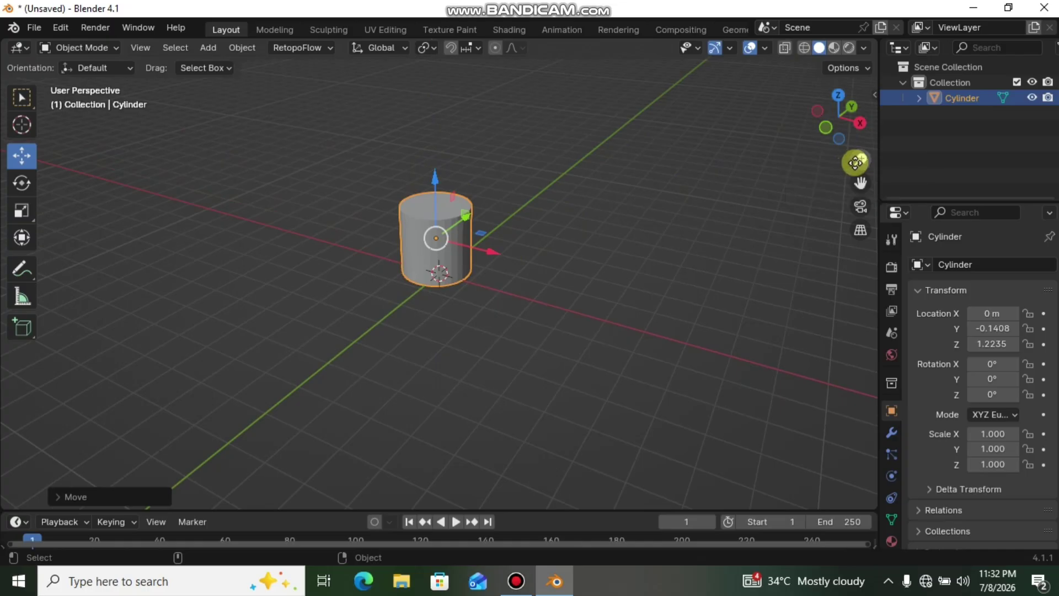
Apply Shade Smooth to the cylinder and inspect its shading up close
left_click_drag(860, 163, 860, 162)
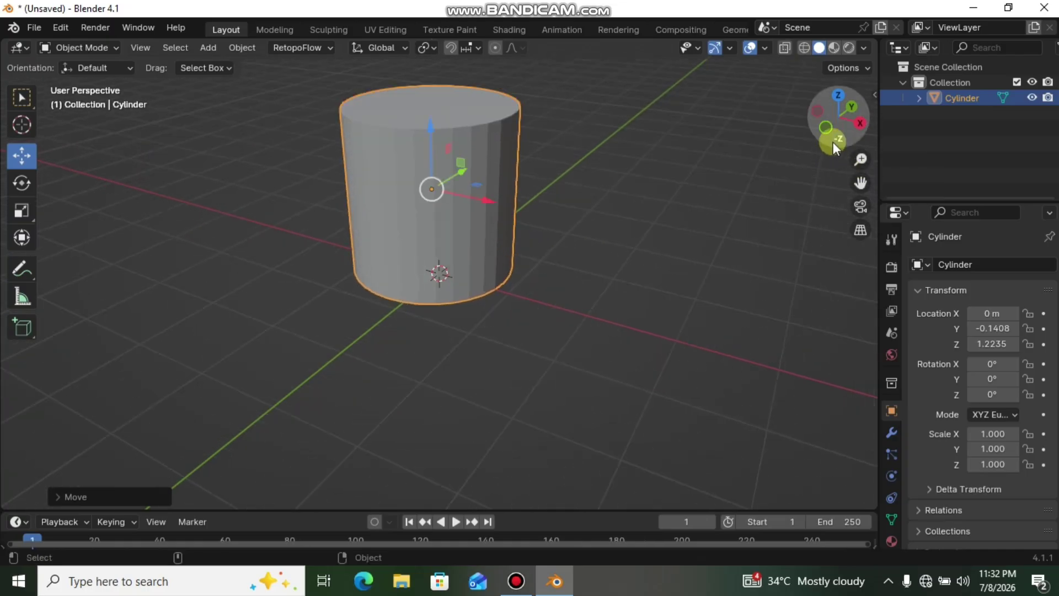
left_click_drag(843, 118, 830, 115)
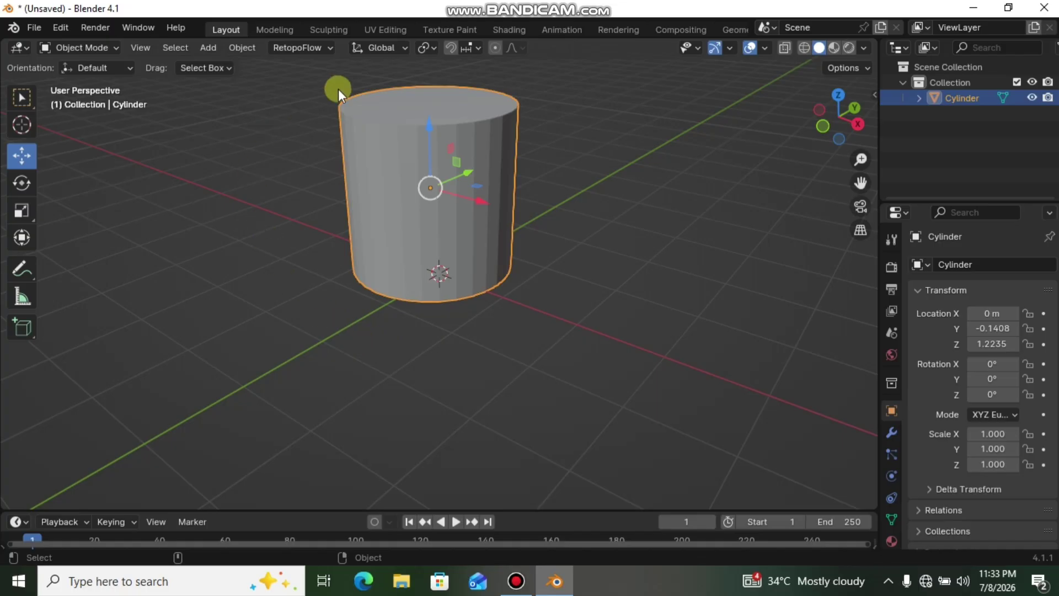
scroll(472, 140, "up", 4)
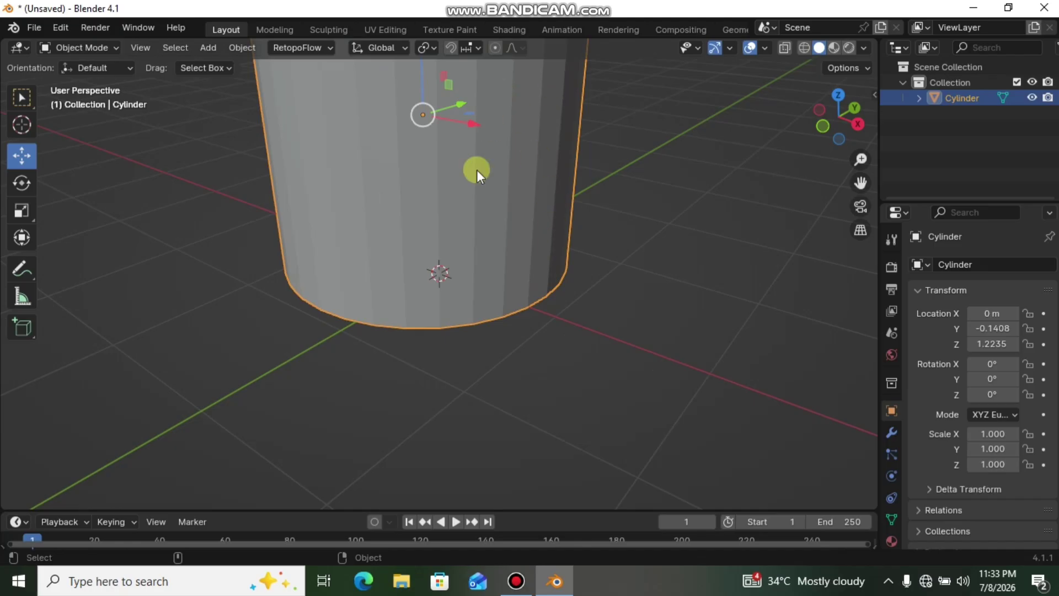
scroll(466, 273, "down", 5)
scroll(466, 273, "up", 2)
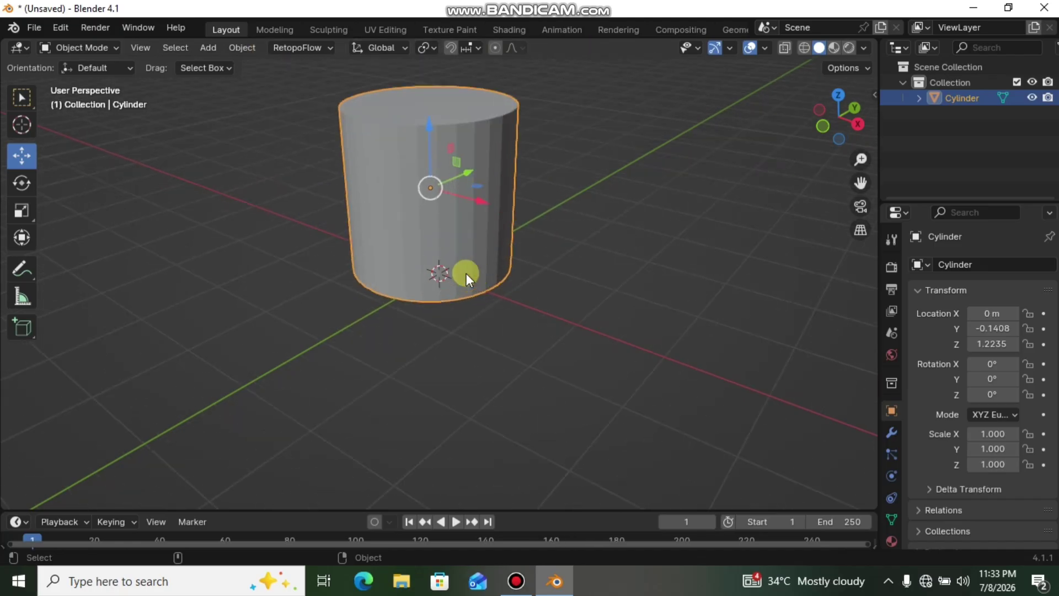
right_click(412, 156)
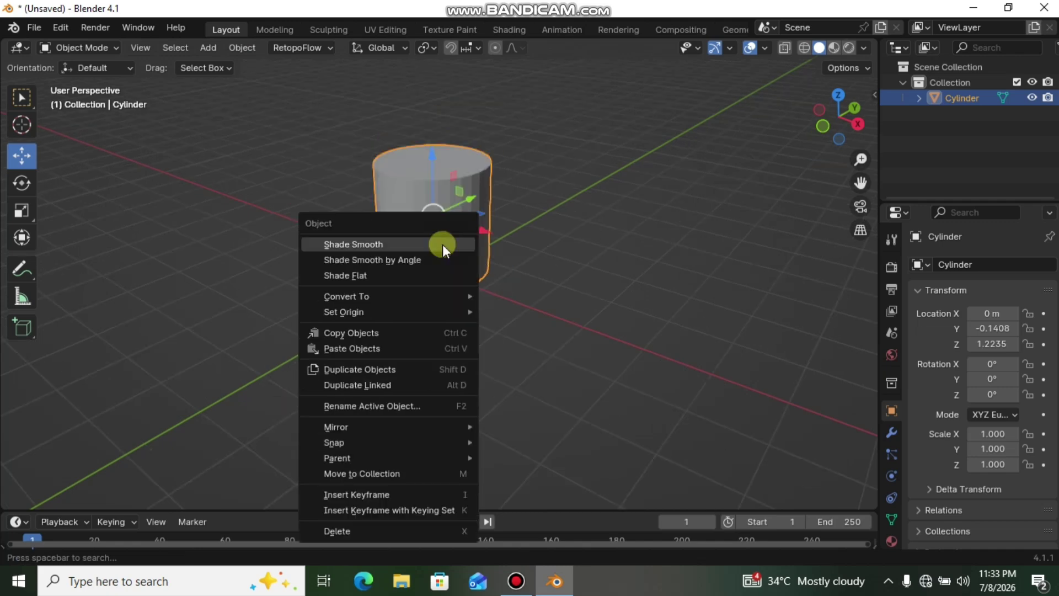
left_click(410, 243)
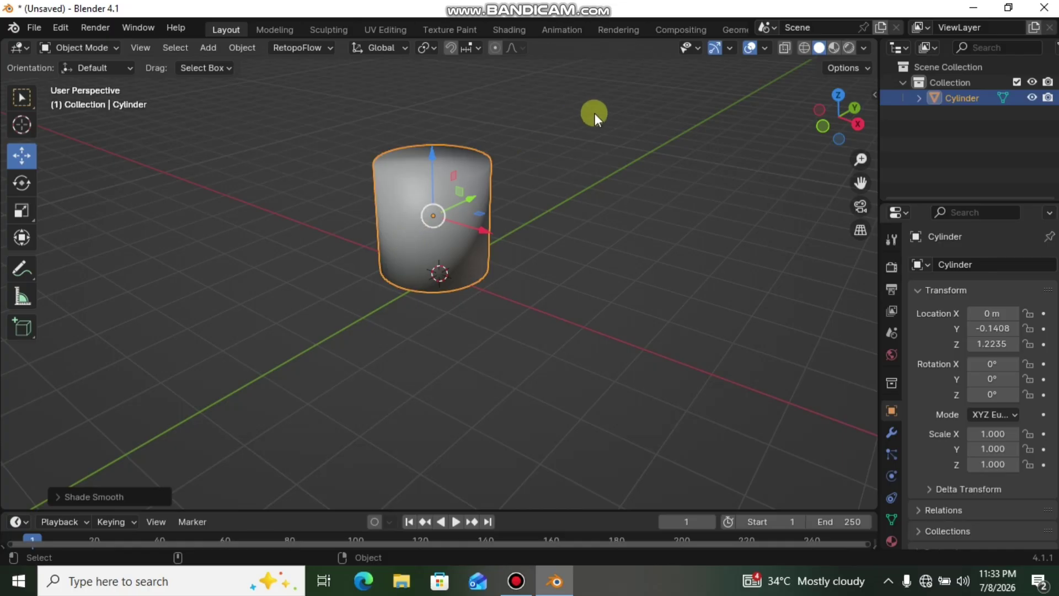
scroll(595, 114, "up", 5)
scroll(595, 114, "down", 4)
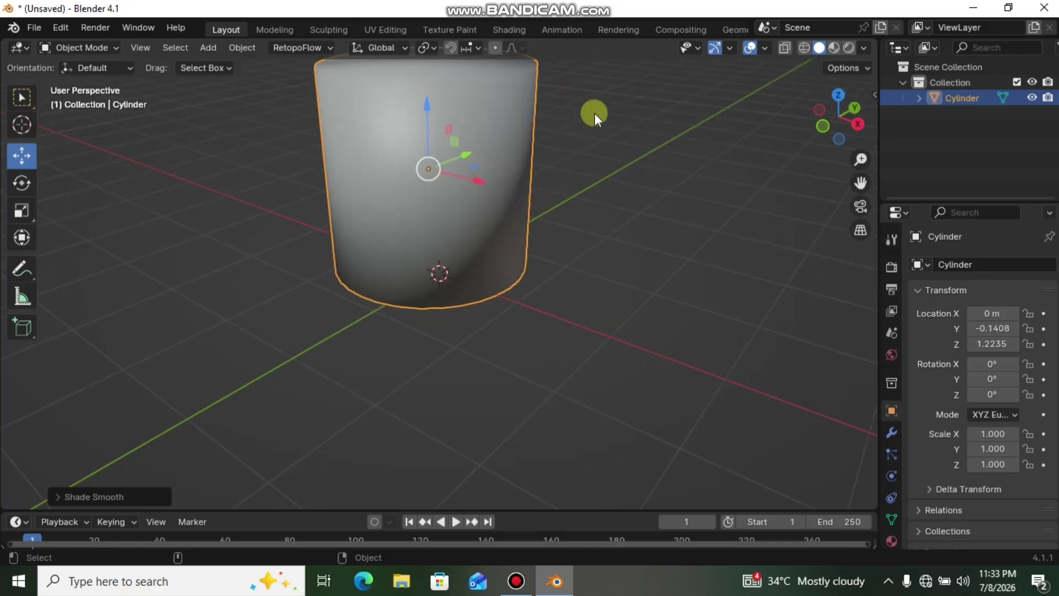
Apply Shade Smooth by Angle to the cylinder
left_click_drag(838, 117, 869, 117)
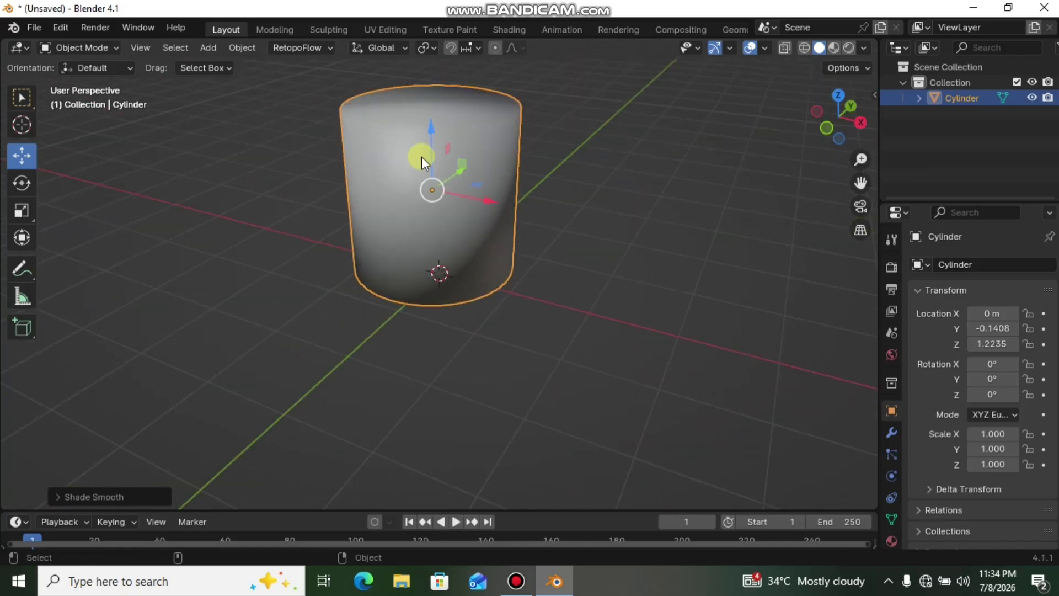
right_click(429, 191)
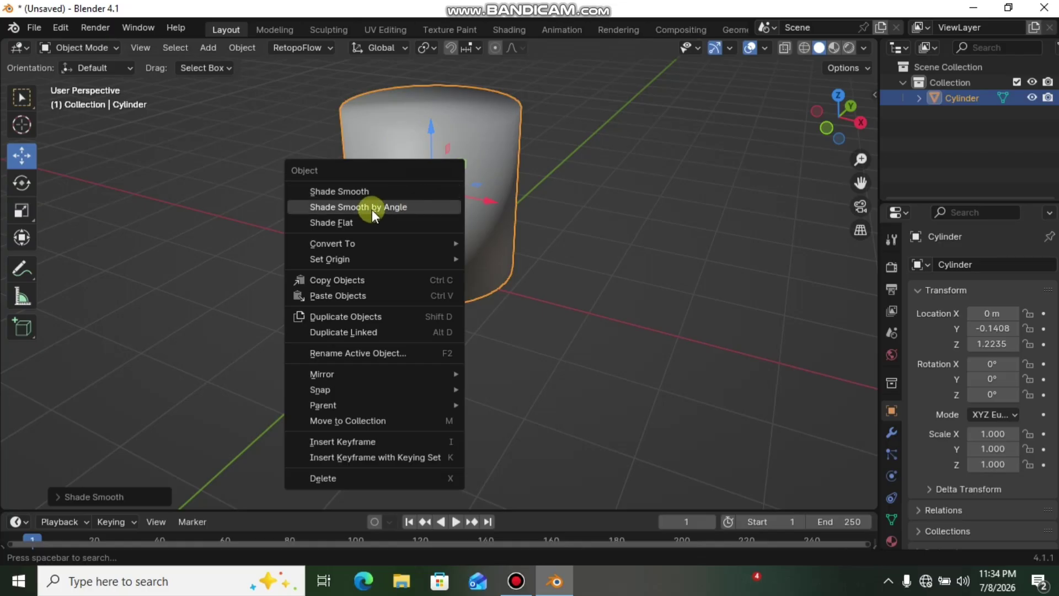
left_click(435, 206)
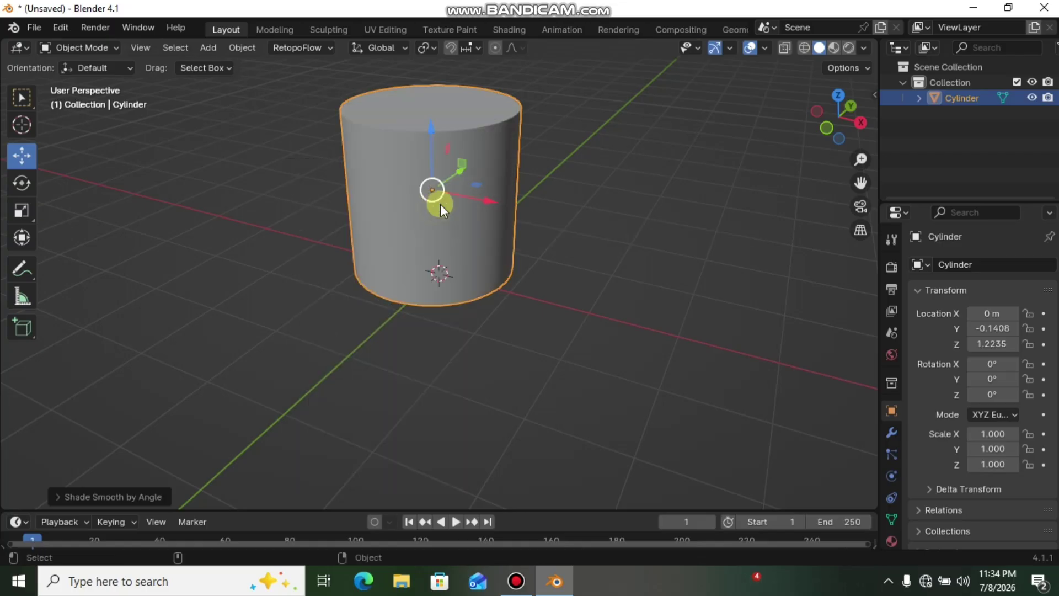
Enter Edit Mode on the cylinder and switch to face selection
mouse_move(839, 117)
left_mouse_down()
mouse_move(840, 66)
mouse_move(842, 88)
mouse_move(811, 105)
mouse_move(828, 121)
left_mouse_up()
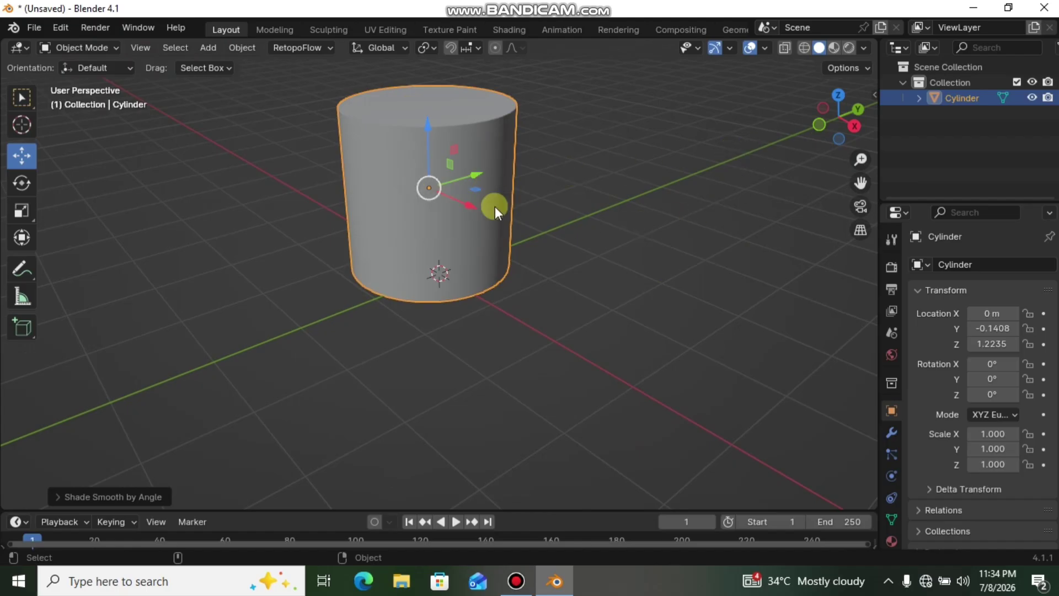
key("Tab")
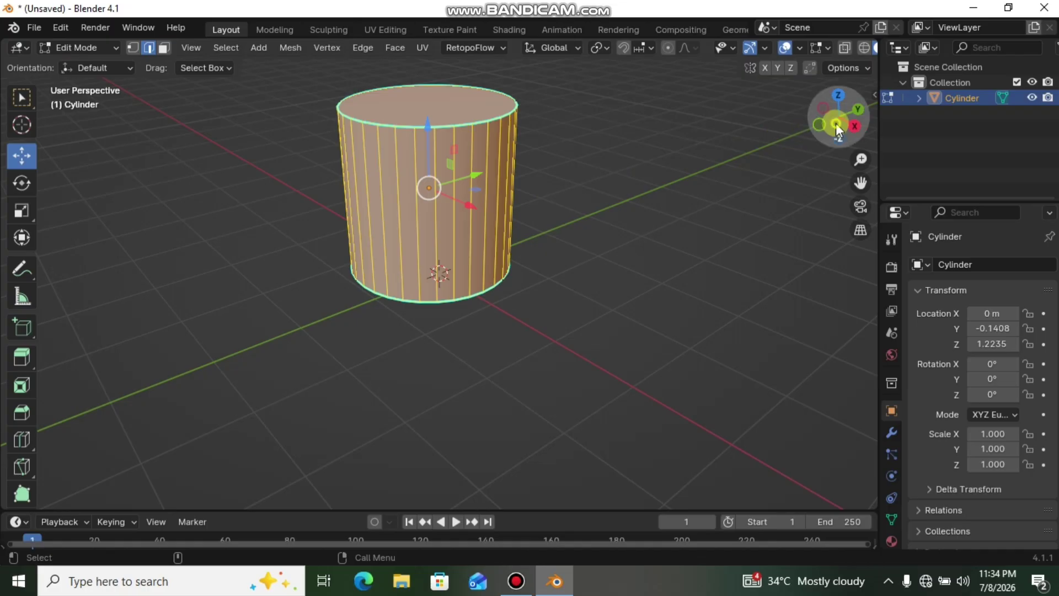
left_click_drag(839, 118, 651, 160)
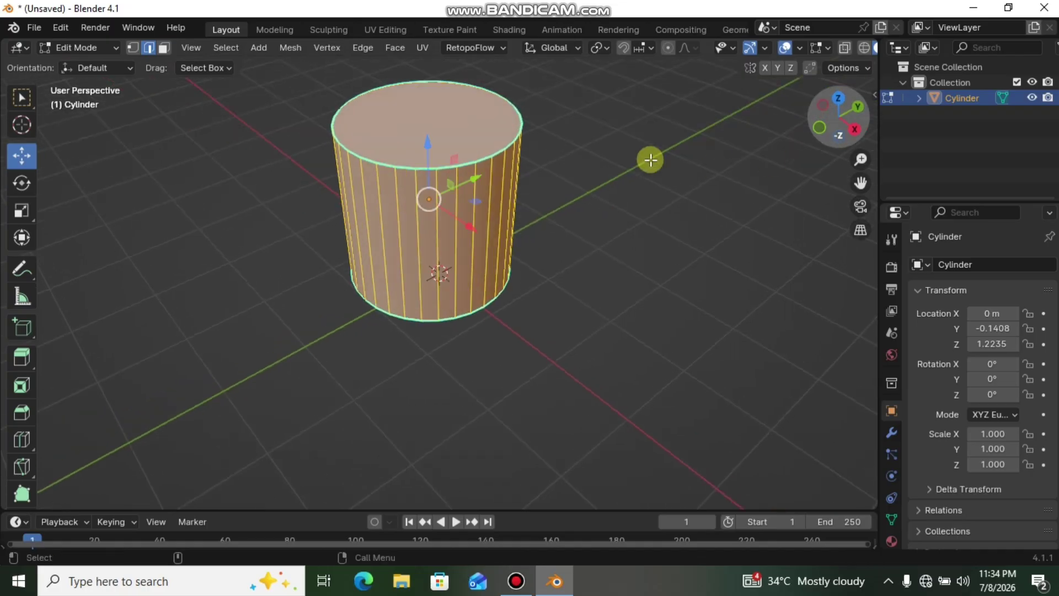
left_click(432, 122)
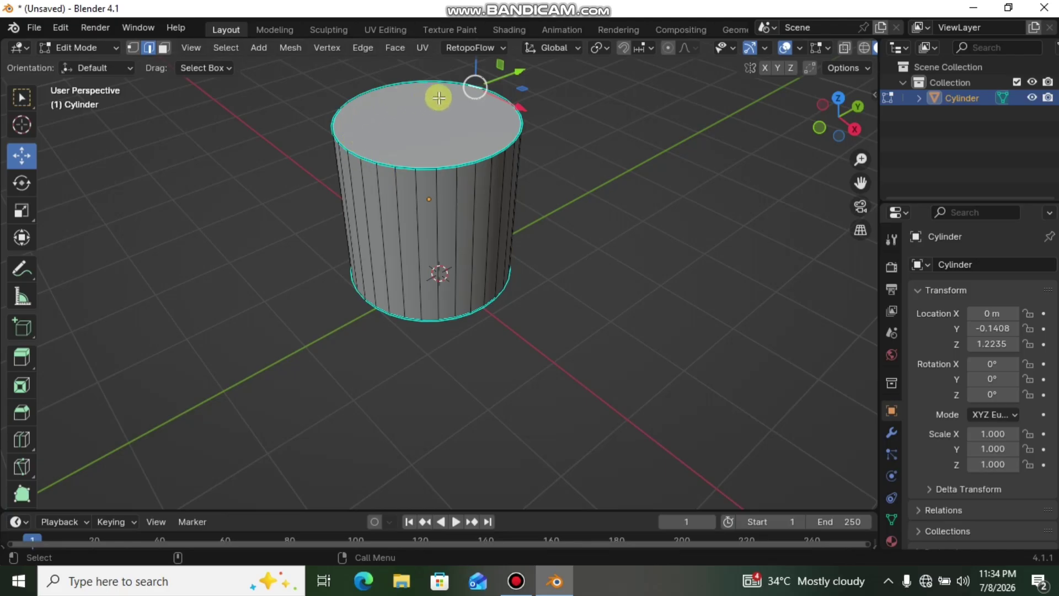
left_click(448, 141)
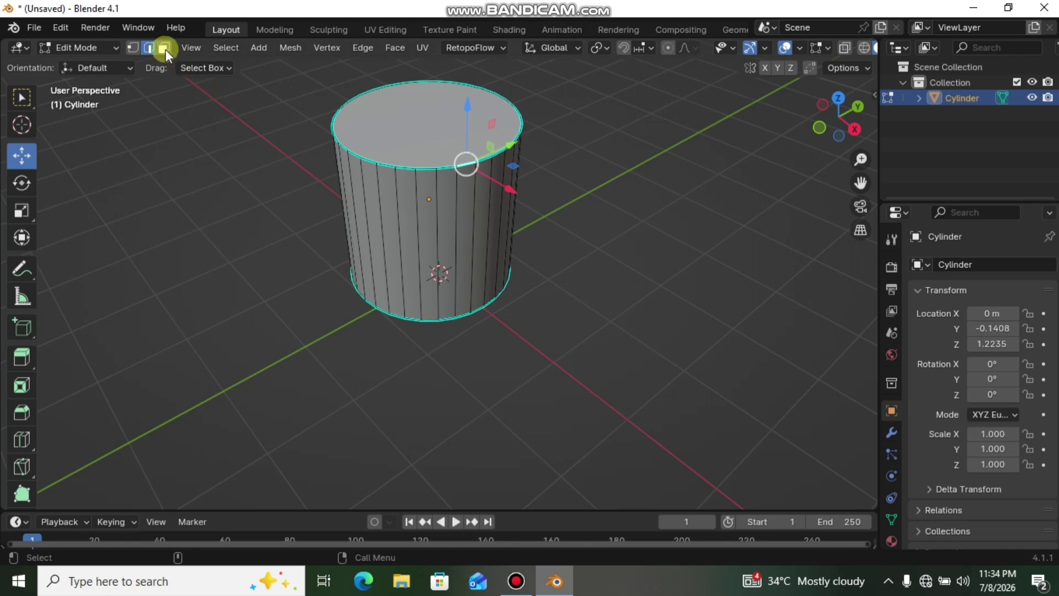
left_click(164, 48)
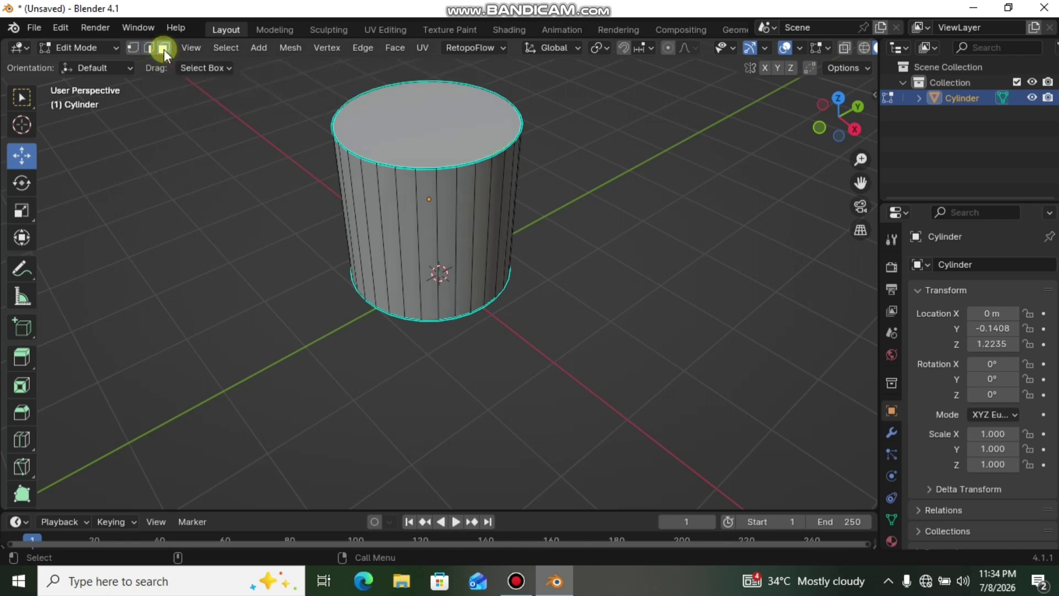
Delete the cylinder's top face so that it is open at the top
left_click(436, 135)
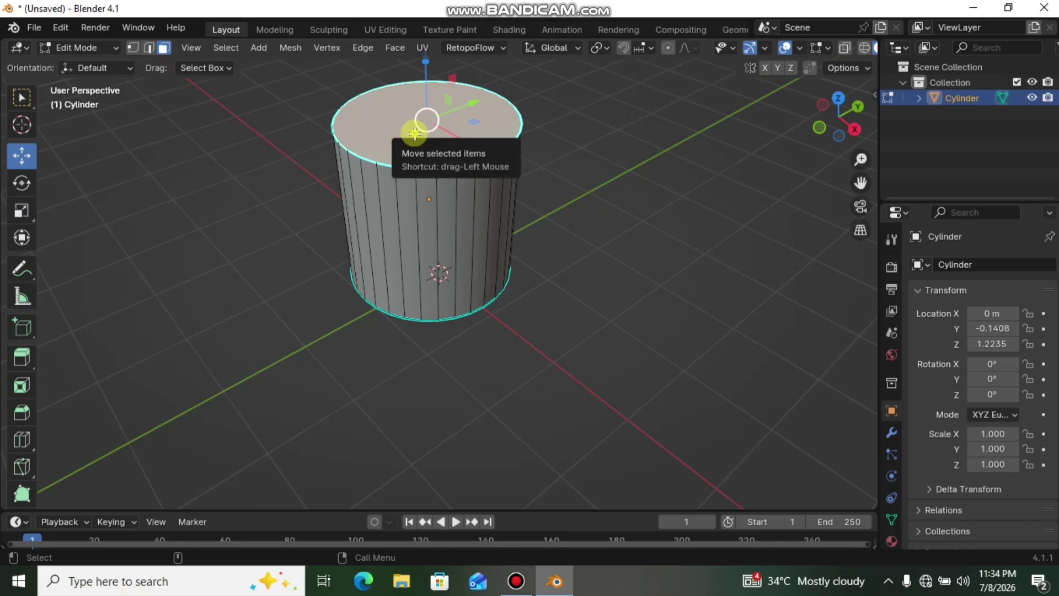
key("x")
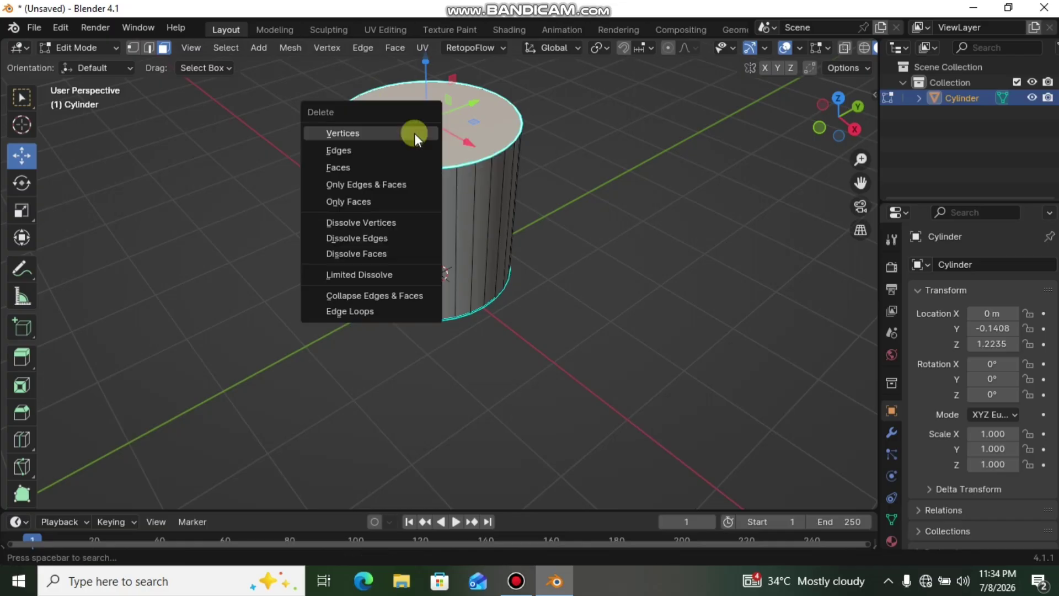
left_click(356, 169)
Scale the cylinder's bottom face down to about 0.67 to taper it into a cup shape, and clear the selection
mouse_move(828, 114)
left_mouse_down()
mouse_move(813, 185)
mouse_move(734, 168)
mouse_move(734, 143)
mouse_move(750, 145)
mouse_move(762, 187)
mouse_move(800, 140)
mouse_move(810, 102)
mouse_move(826, 123)
left_mouse_up()
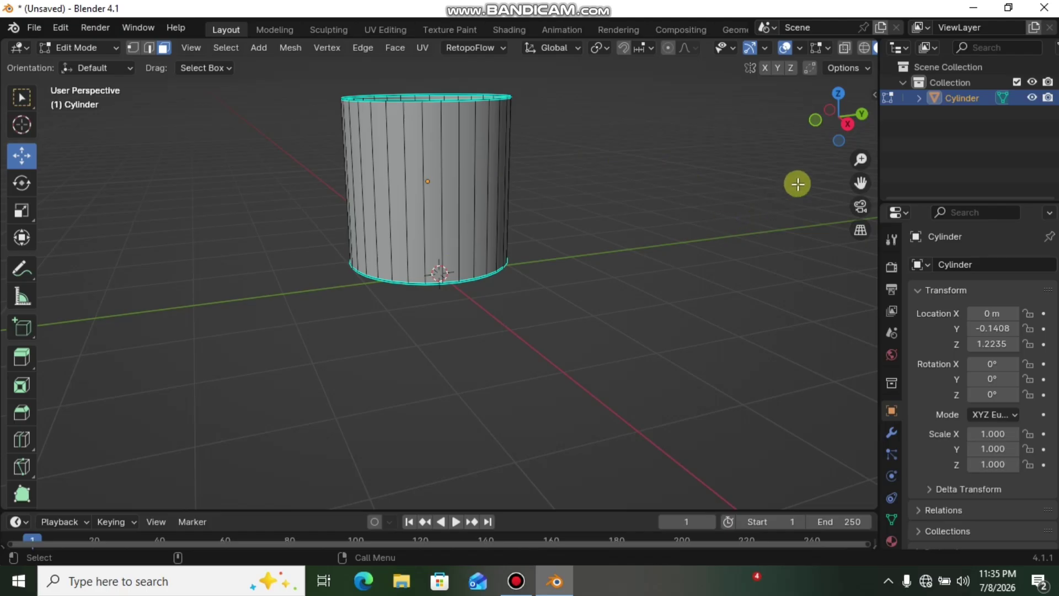
left_click_drag(839, 129, 844, 96)
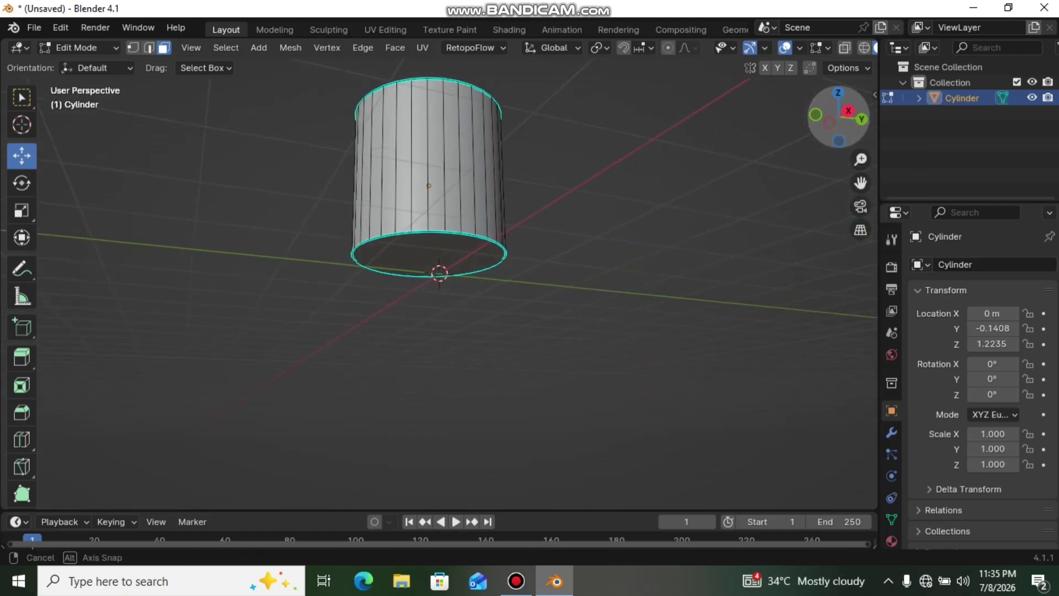
left_click(434, 247)
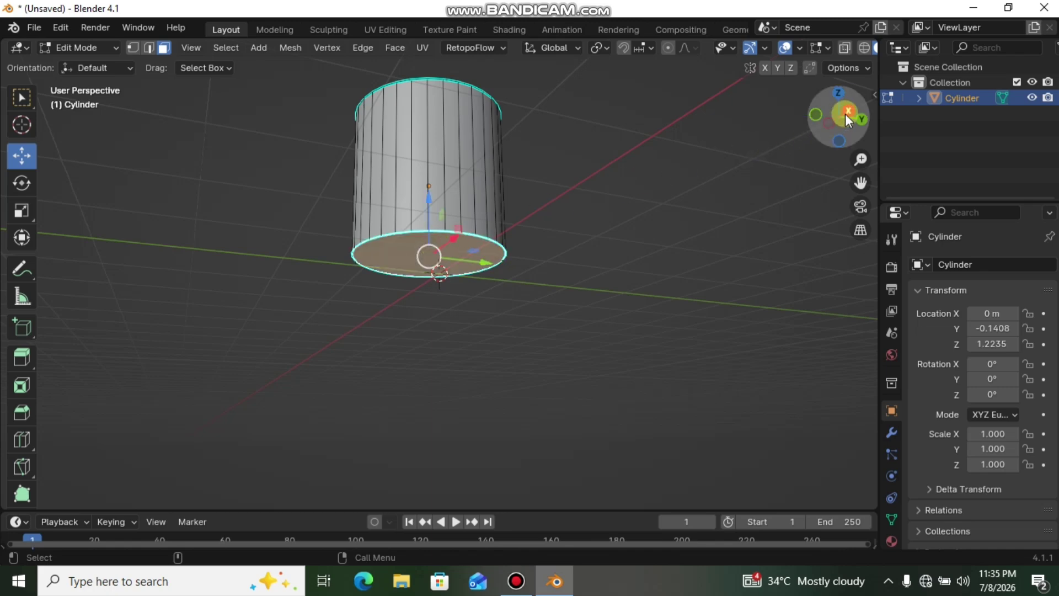
left_click_drag(845, 114, 827, 166)
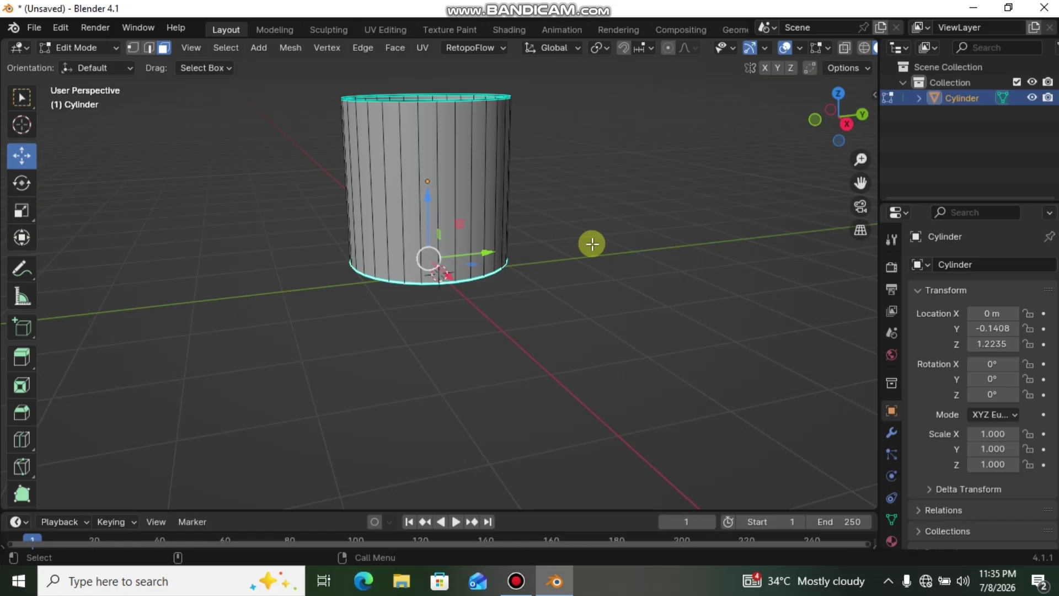
middle_click_drag(592, 243, 710, 239)
key("s")
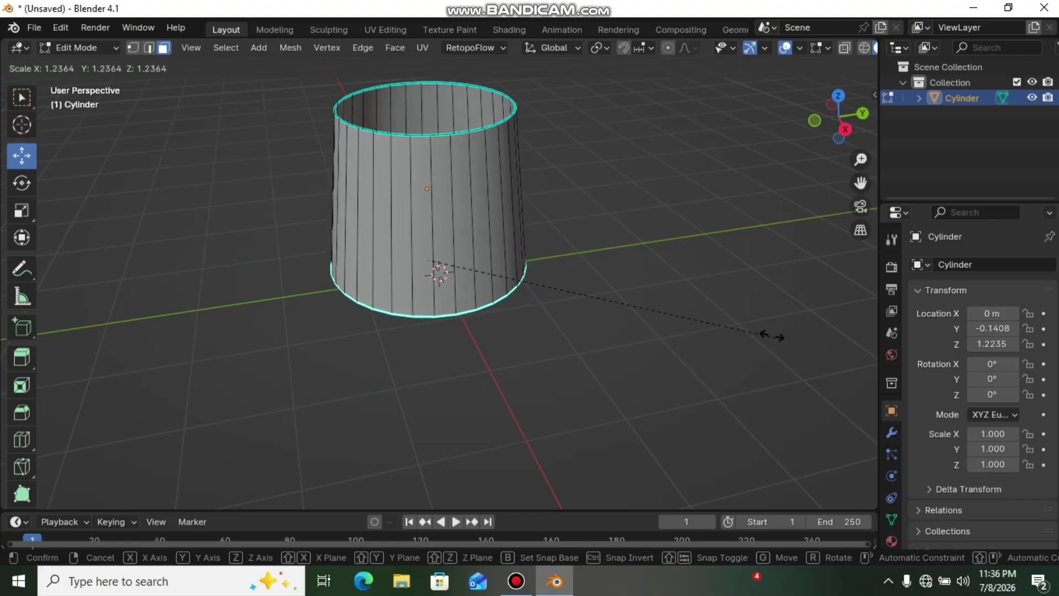
left_click(616, 308)
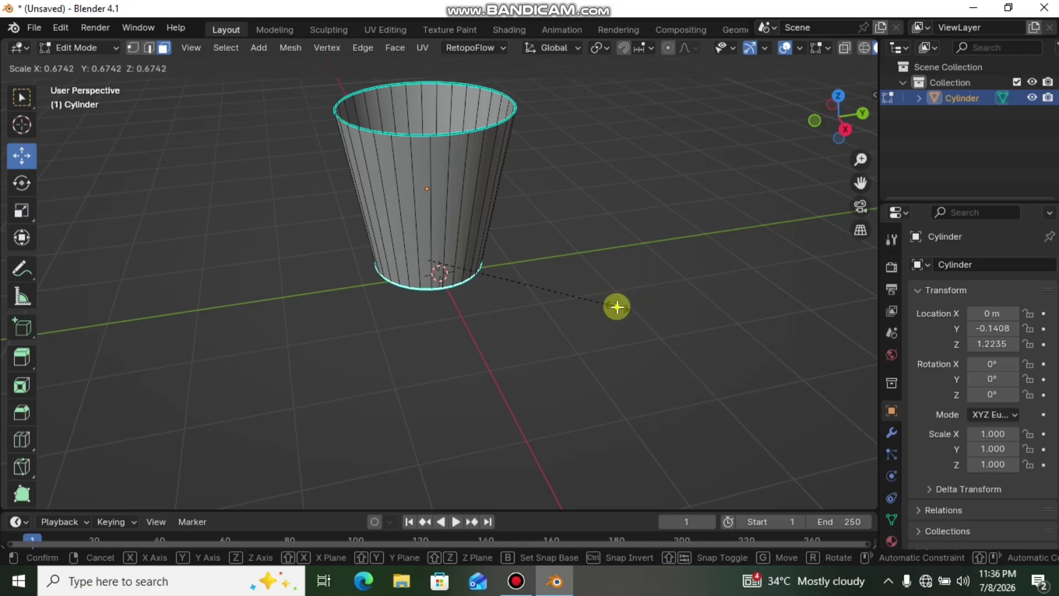
left_click(705, 258)
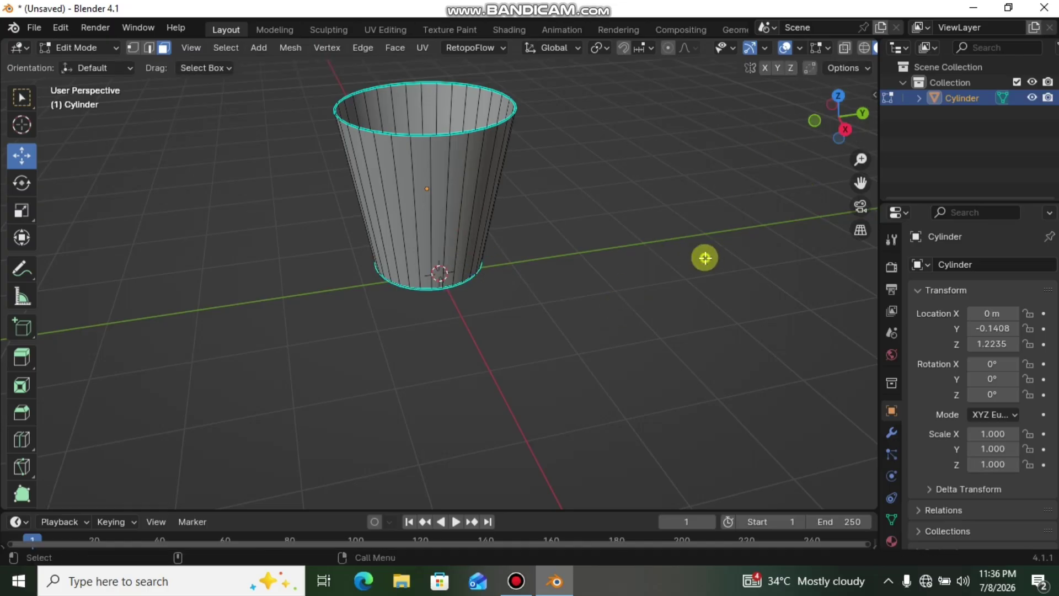
Return to Object Mode, deselect the tapered cup and examine it from several angles
left_click_drag(855, 121, 532, 263)
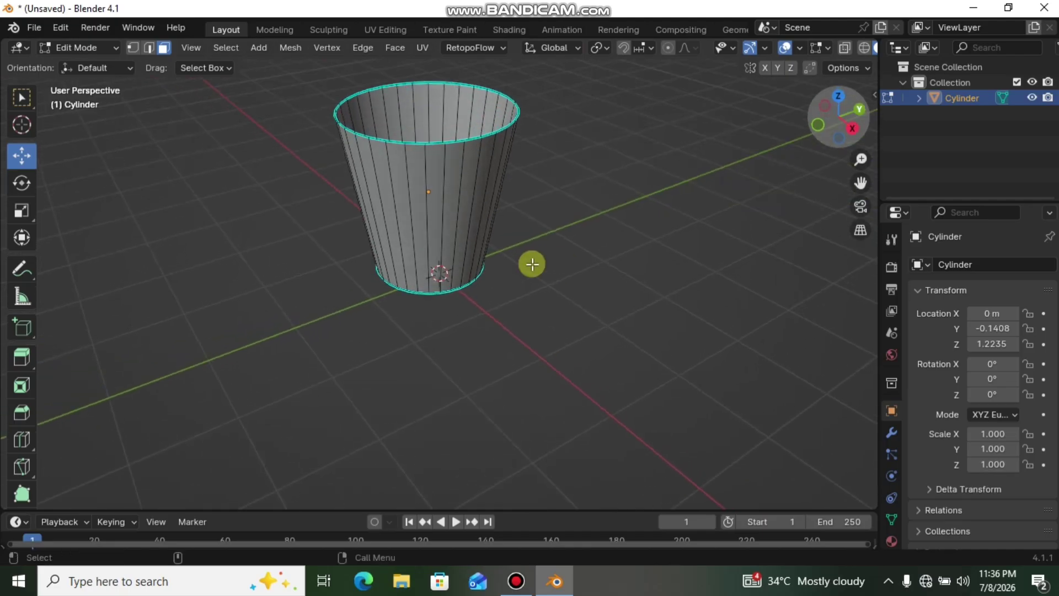
key("Tab")
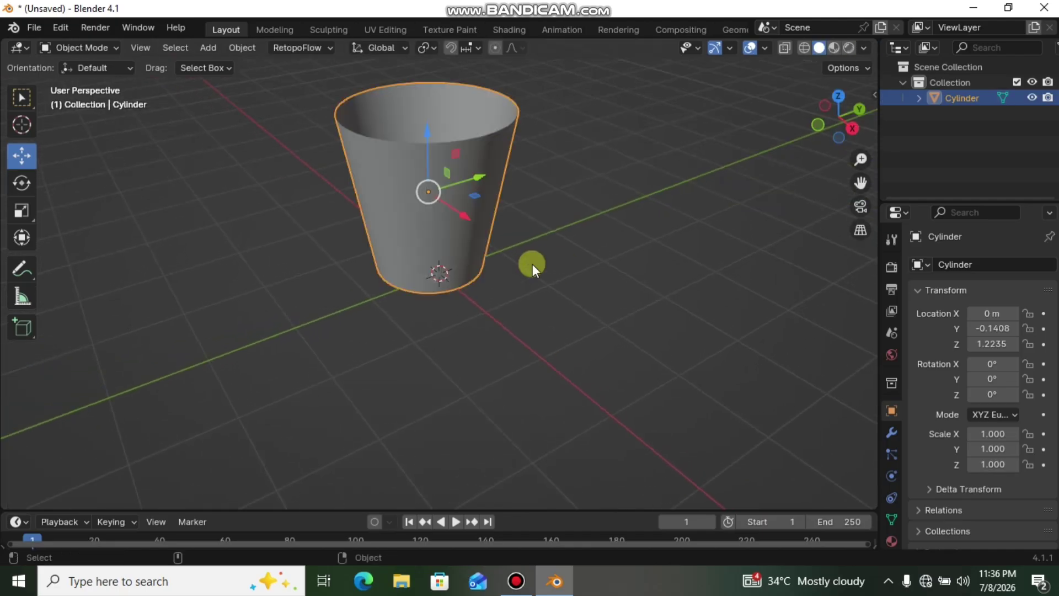
left_click(293, 233)
left_click_drag(846, 131, 518, 228)
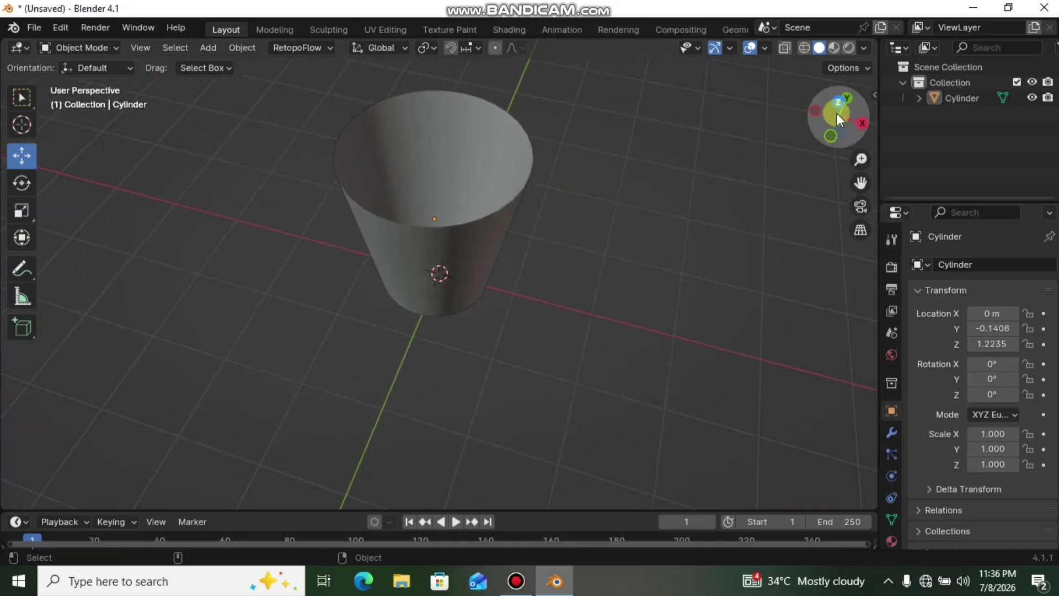
left_click_drag(836, 114, 807, 128)
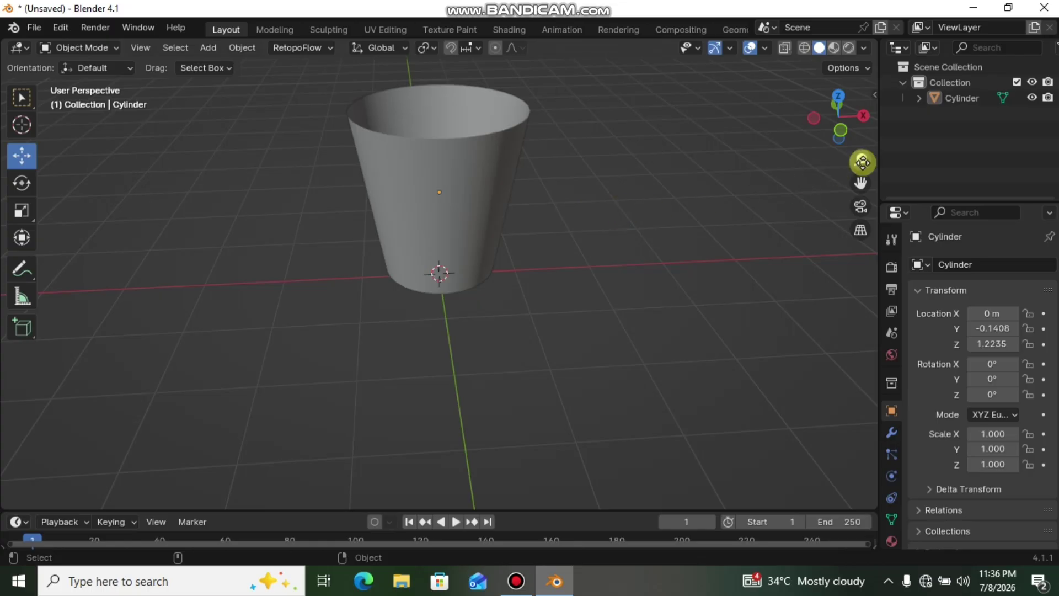
Duplicate the cup and place the copy about 2.42 m away along the X axis
left_click_drag(861, 160, 861, 203)
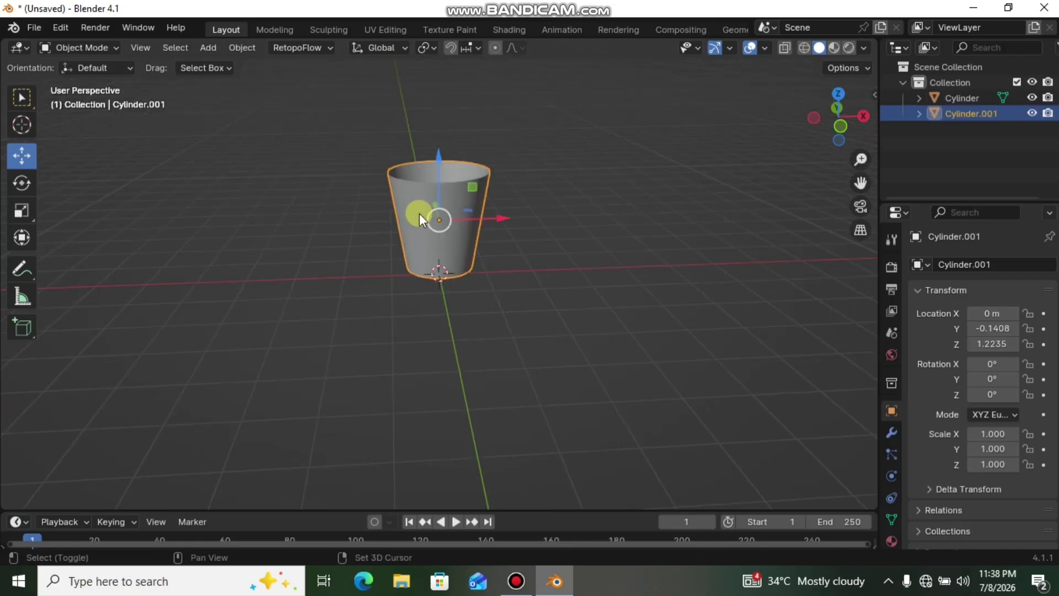
key("shift+d")
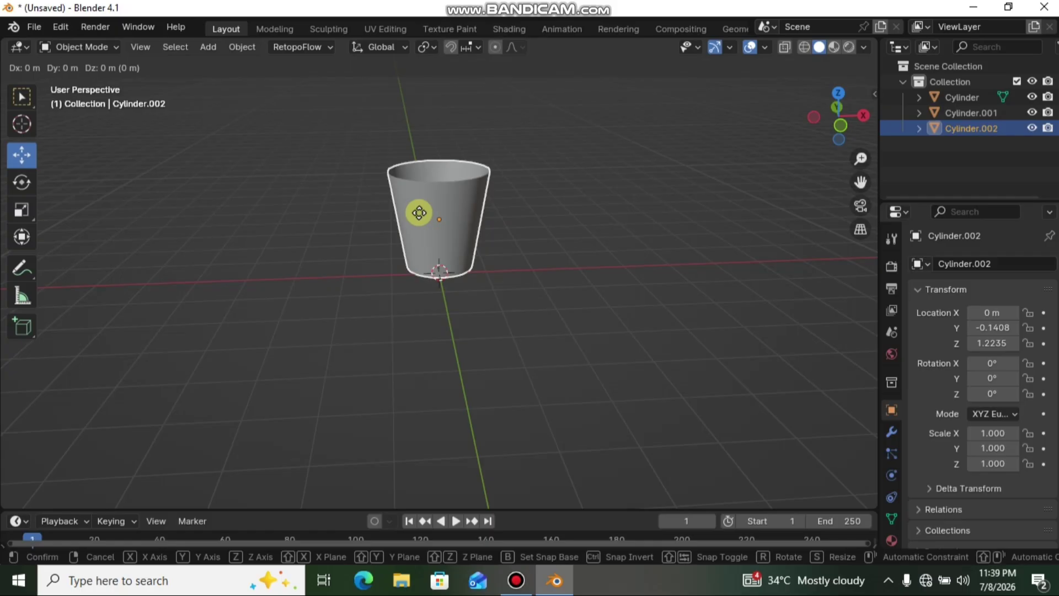
key("x")
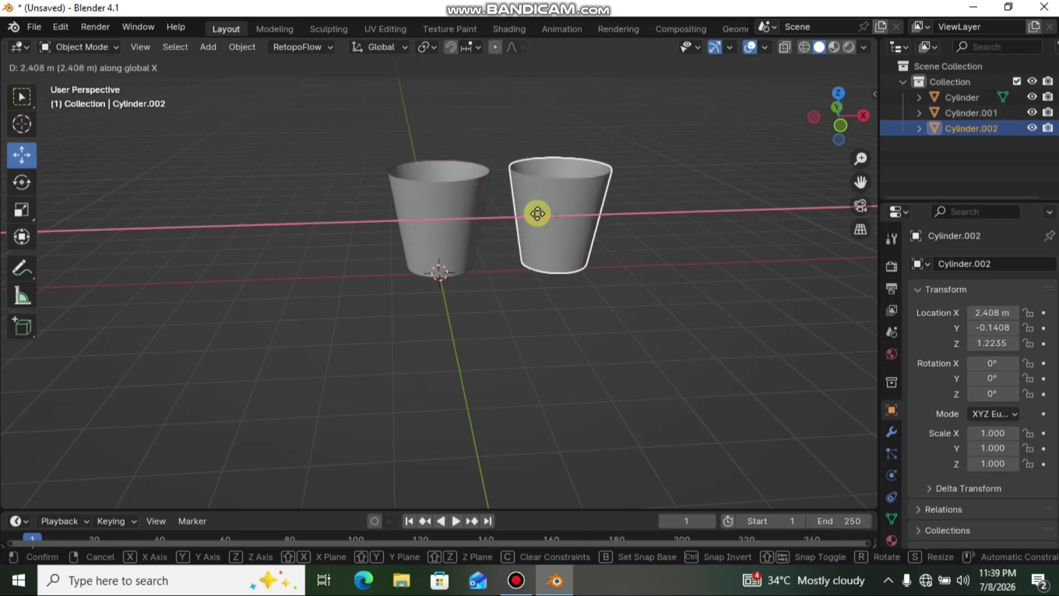
left_click(538, 214)
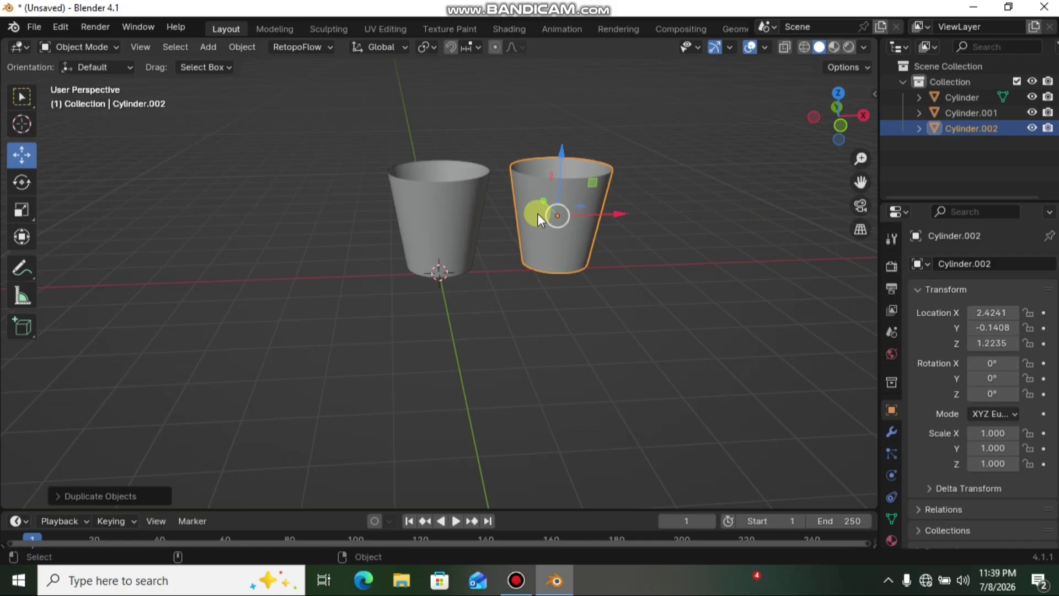
Repeat the last duplication 15 times to extend the row of cups along the X axis at equal spacing
key("shift")
key("shift+r")
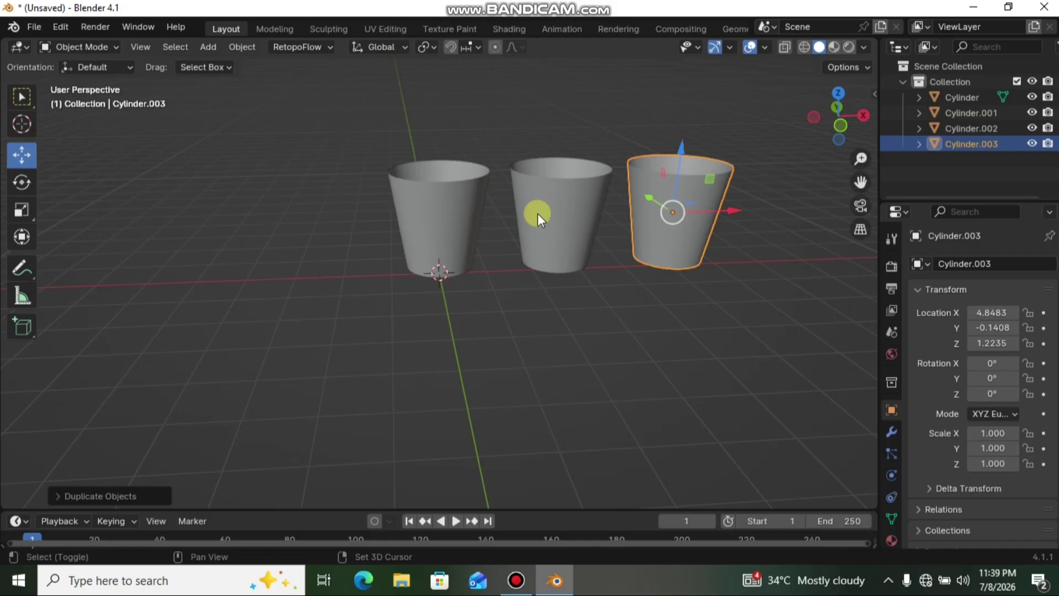
key("shift+r")
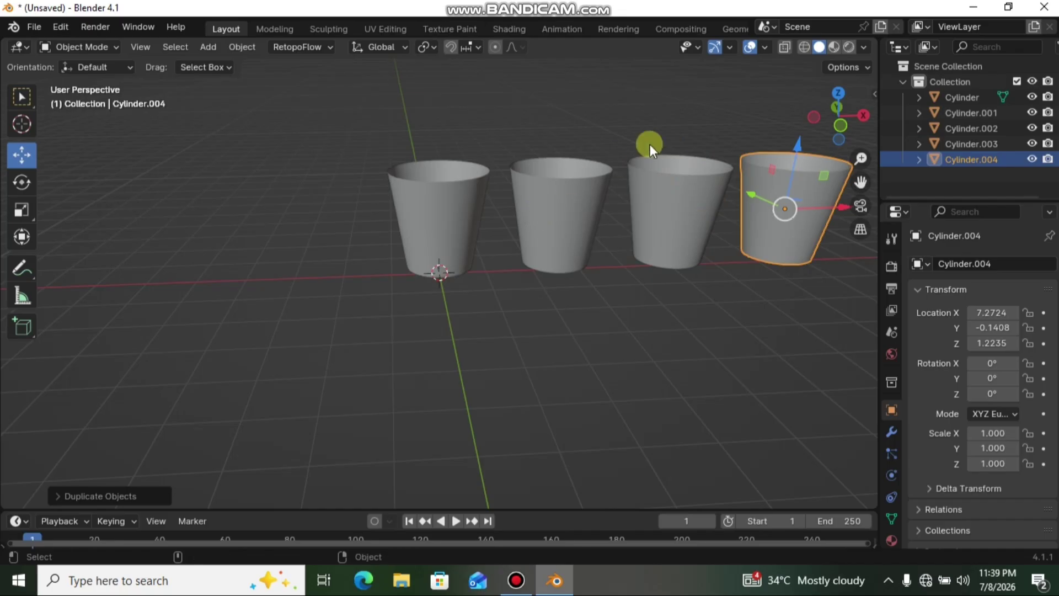
mouse_move(850, 111)
left_mouse_down()
mouse_move(825, 117)
mouse_move(854, 111)
left_mouse_up()
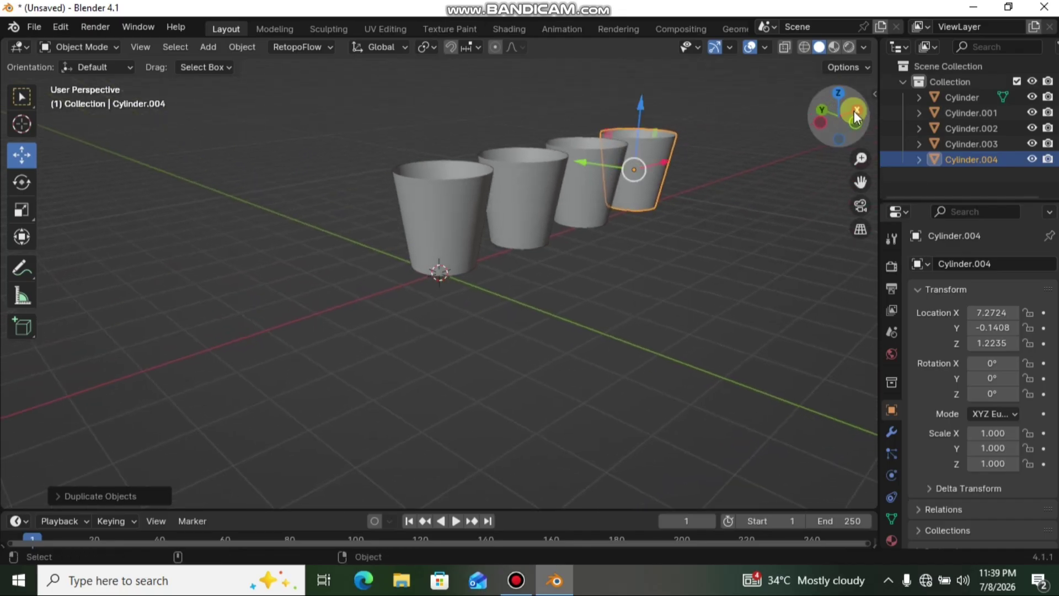
key("shift+r")
key("shift+r")
key("shift+r")
key("shift+r")
key("shift+r")
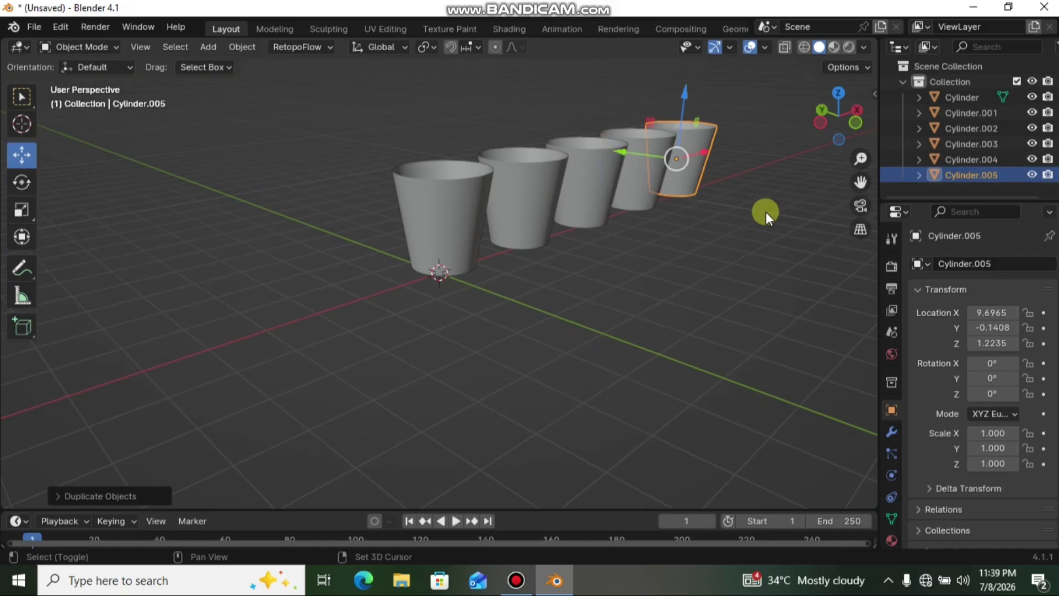
key("shift+r")
key("shift+r")
key("shift+r")
key("shift+r")
key("shift+r")
key("shift+r")
key("shift+r")
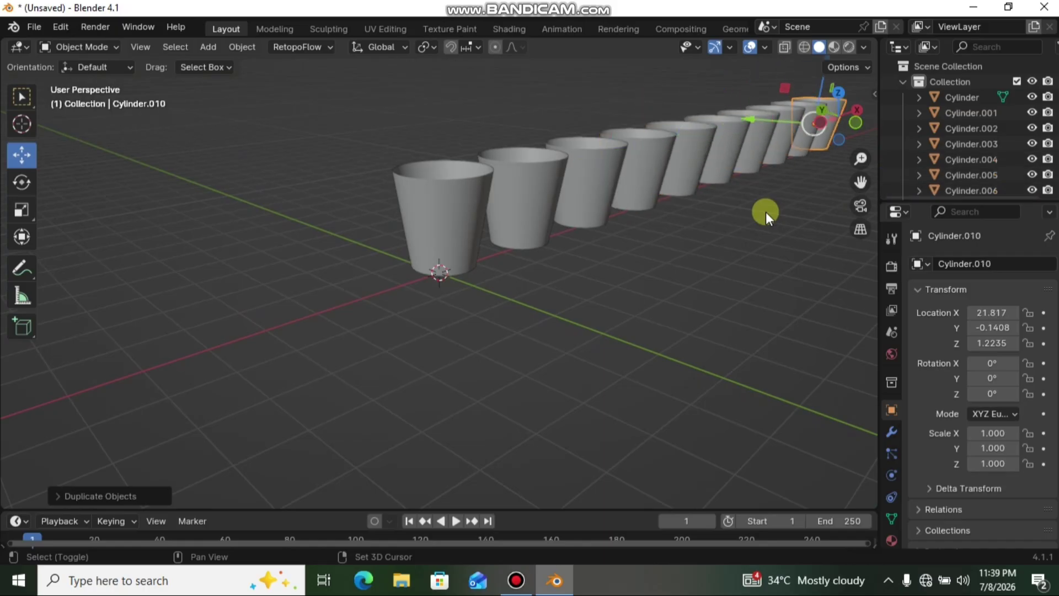
key("shift+r")
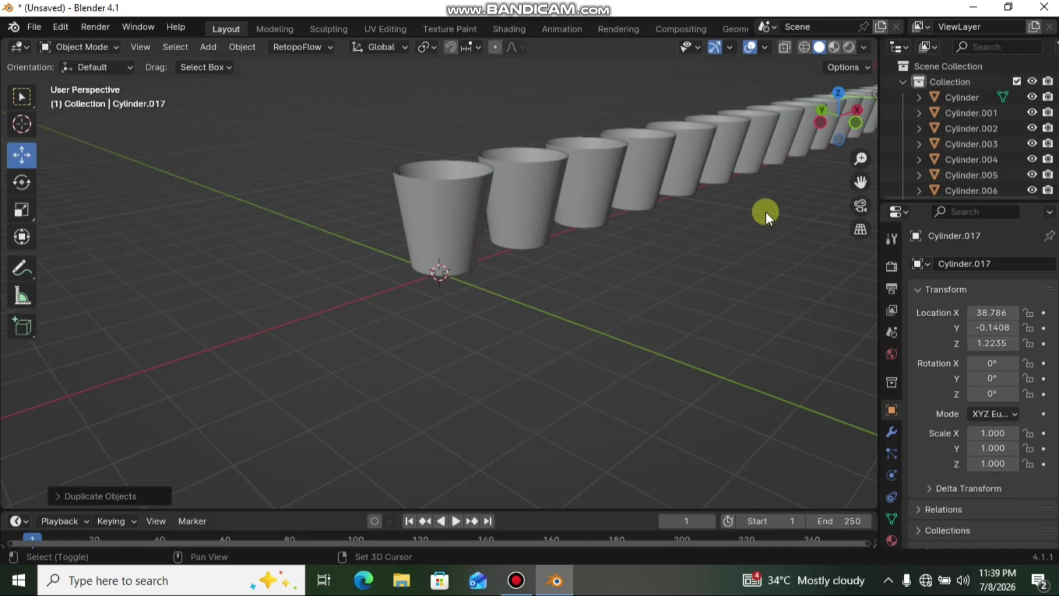
Duplicate the cup at the origin and place the copy about 4.1 m behind it along the Y axis
left_click_drag(839, 114, 836, 114)
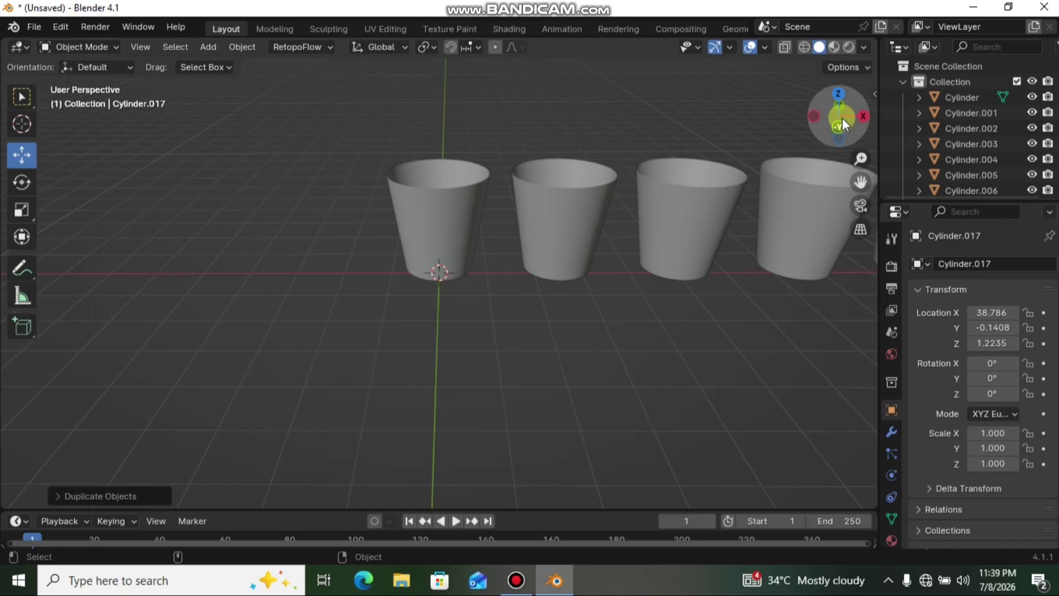
left_click_drag(837, 85, 854, 102)
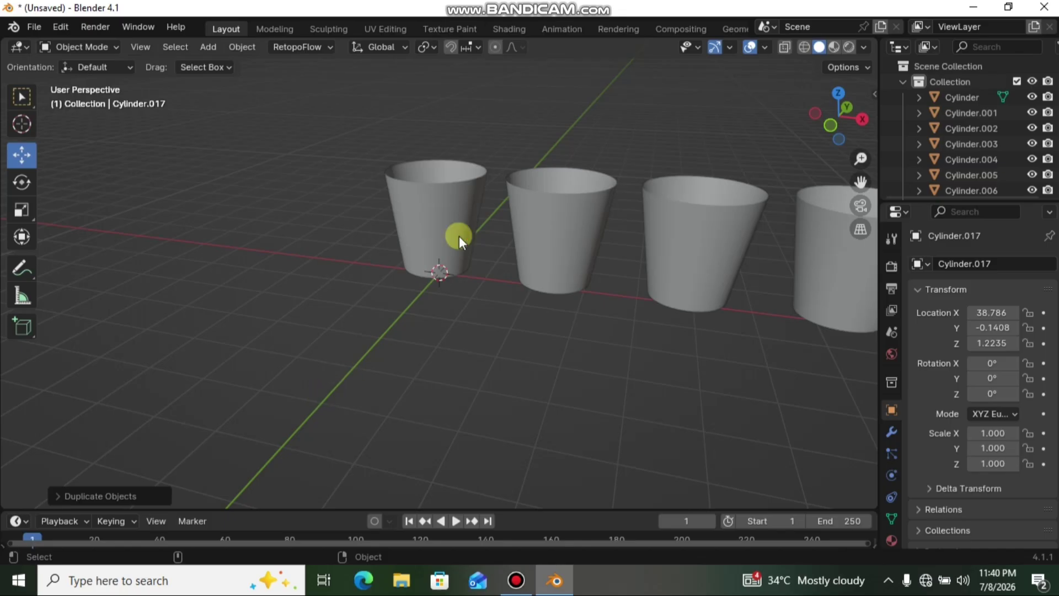
left_click(422, 233)
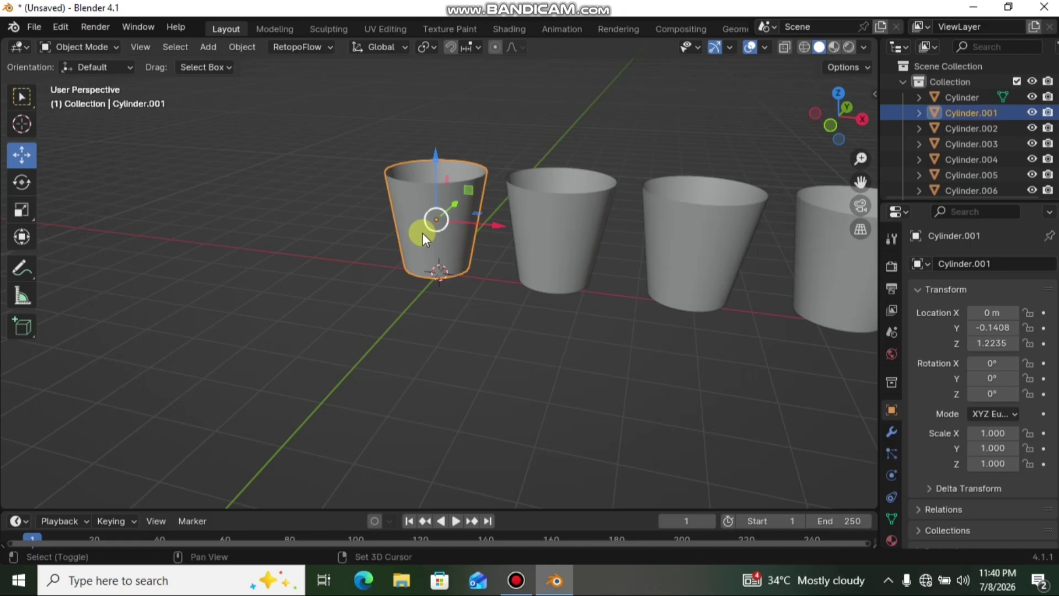
key("shift+d")
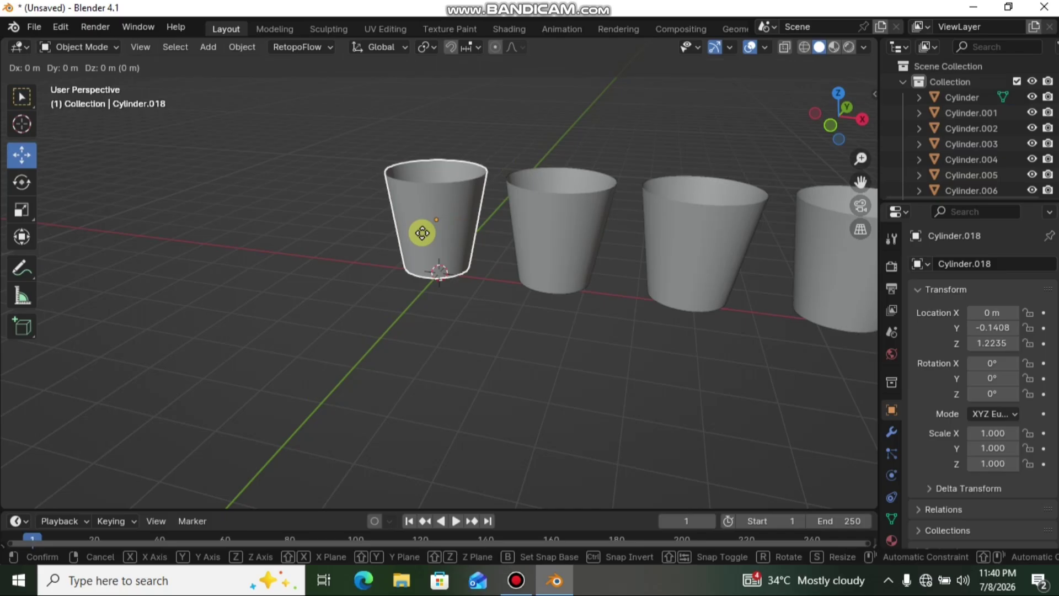
key("y")
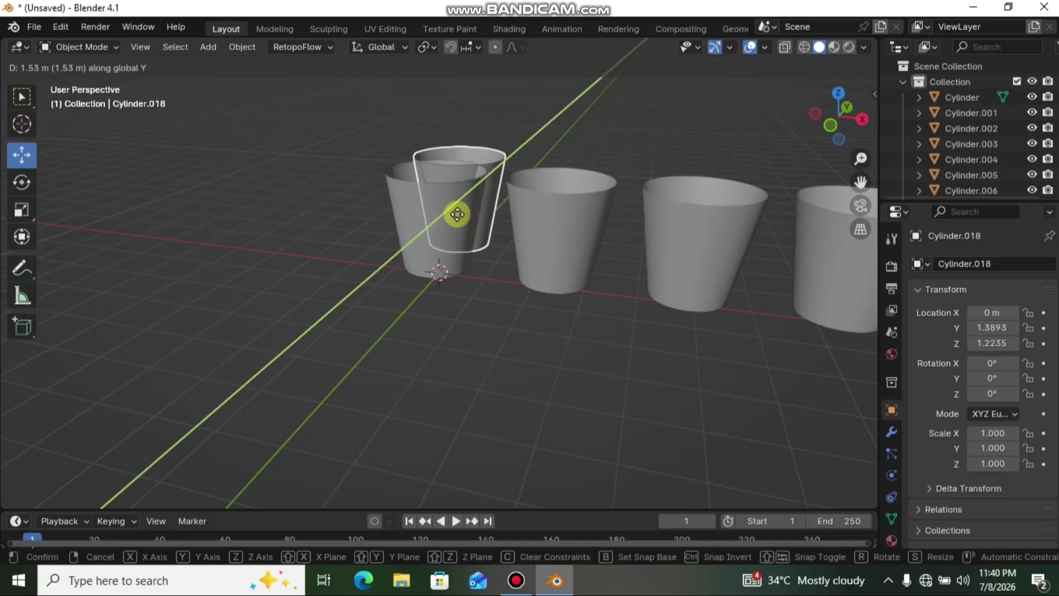
left_click(481, 194)
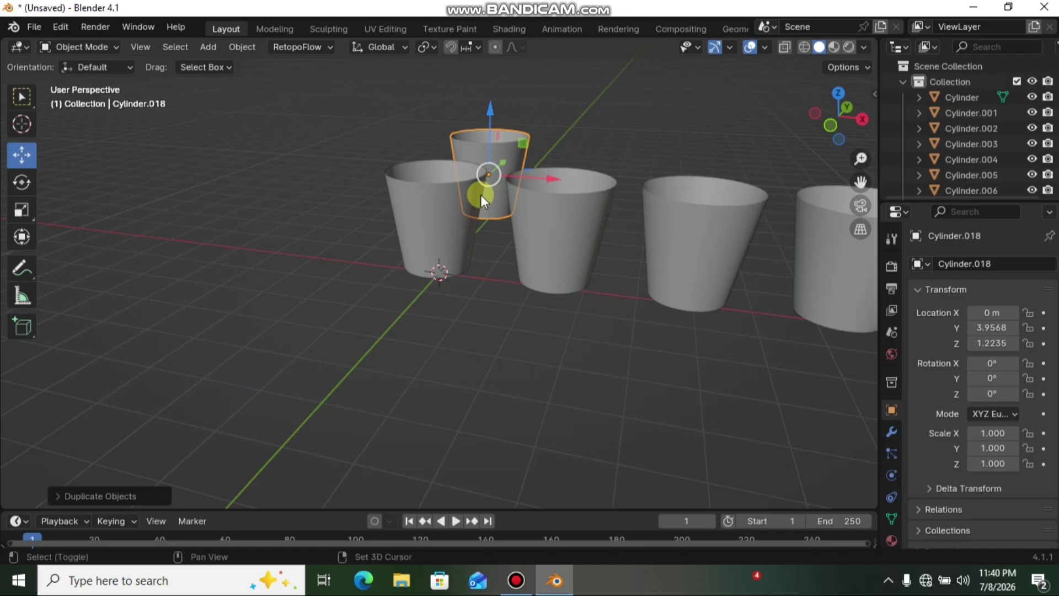
Repeat the Y-axis duplication 14 times to build an evenly spaced row of cups receding from the origin
key("shift+r")
key("shift+r")
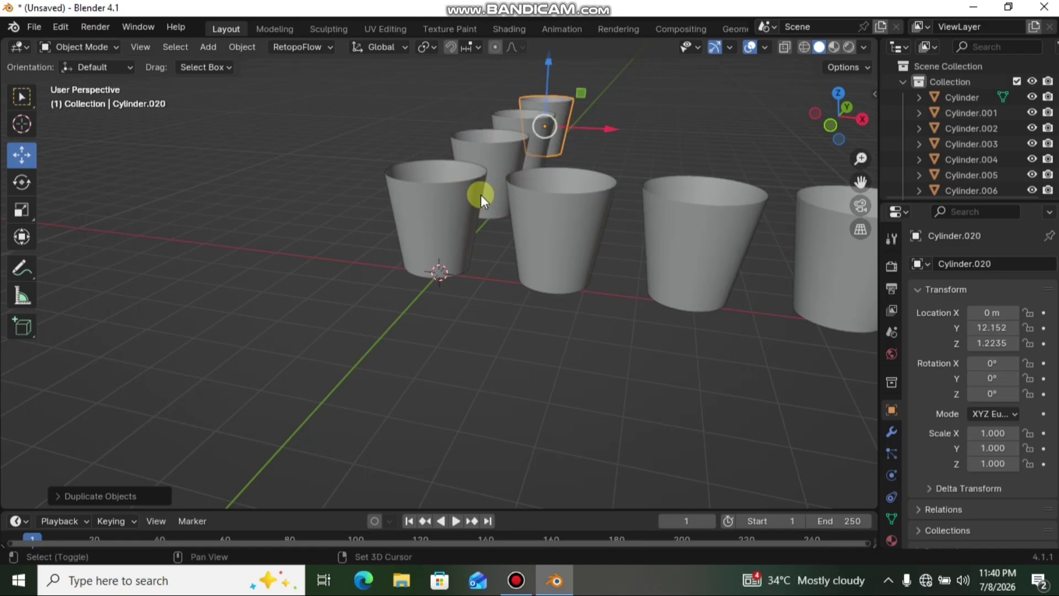
key("shift+r")
key("shift+r")
key("shift+r")
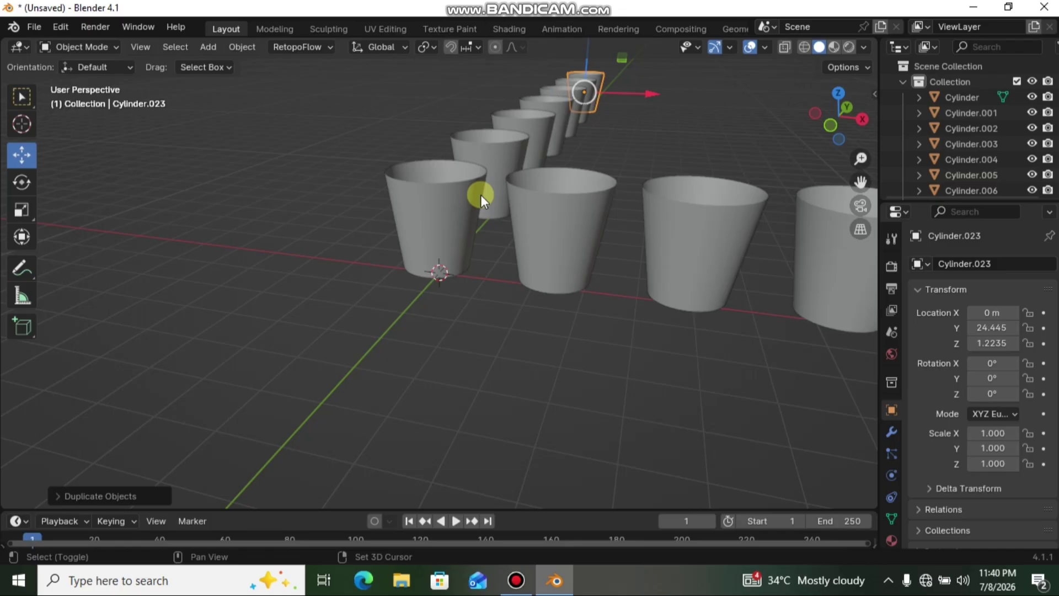
key("shift+r")
key("shift+r")
key("shift+r")
key("shift+r")
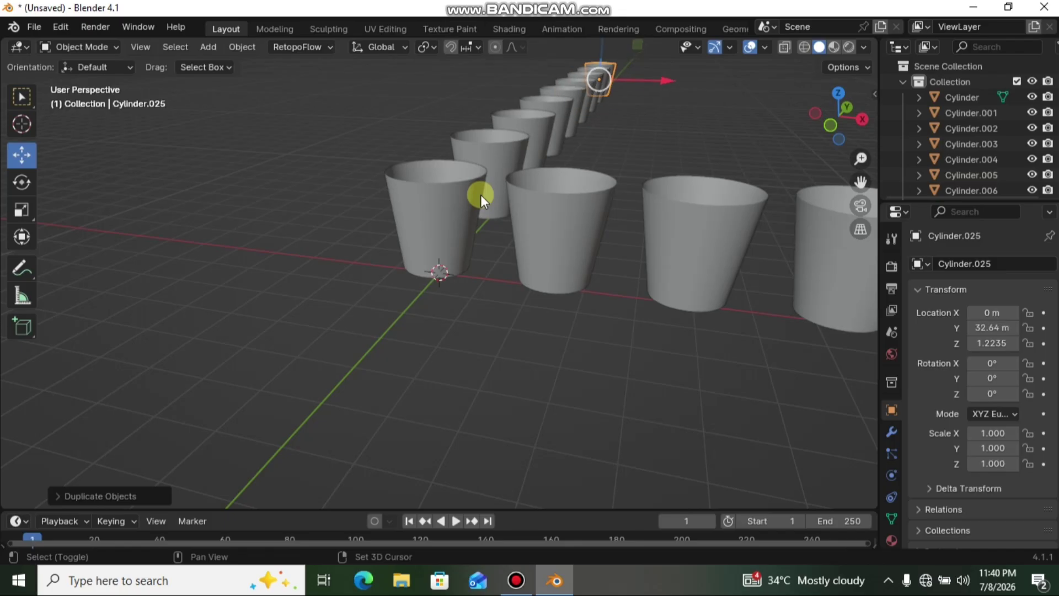
key("shift+r")
key("shift+r")
key("shift+r")
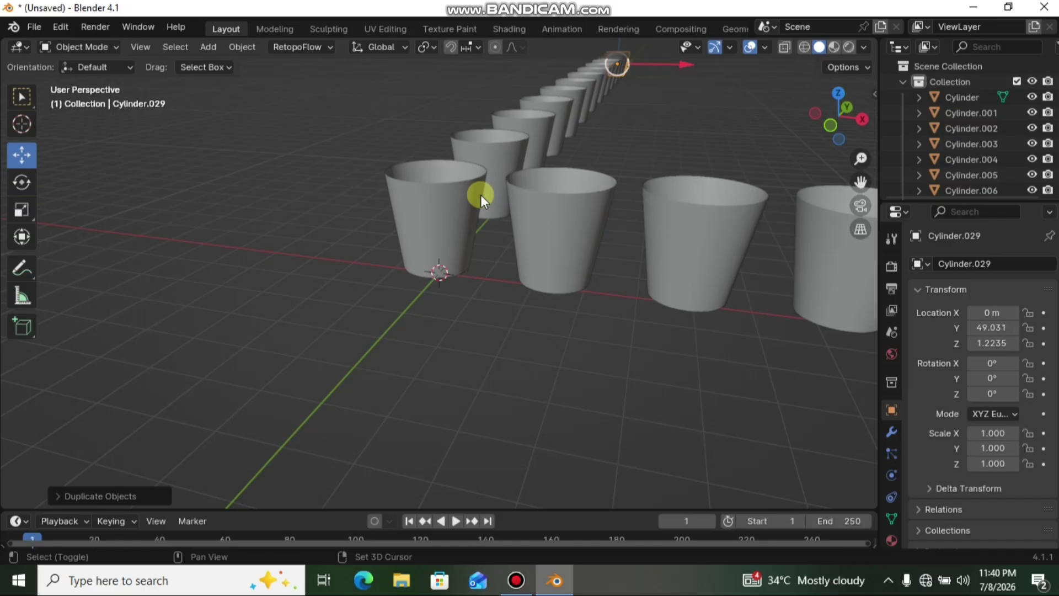
key("shift+r")
key("shift+r")
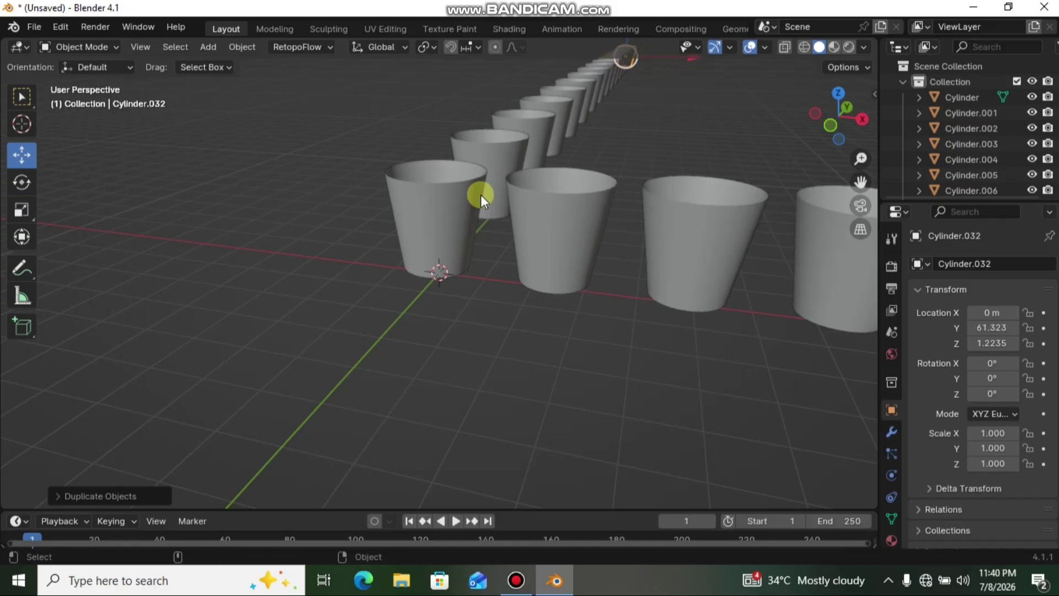
Duplicate the cup at the origin and raise the copy about 2.14 m along the Z axis, stacking it on top
left_click(438, 254)
left_click_drag(826, 105, 869, 90)
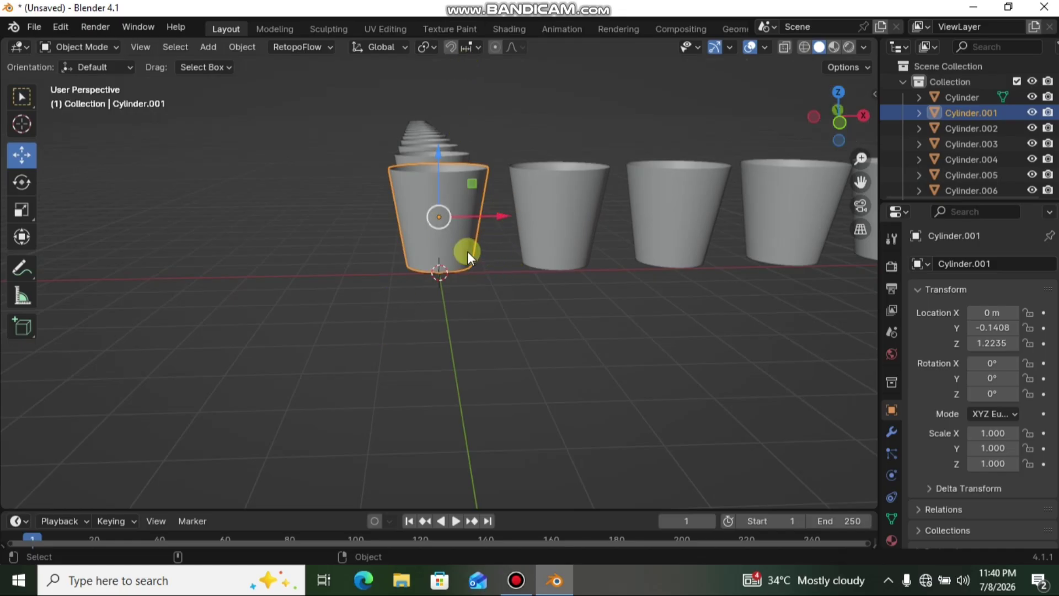
key("shift+d")
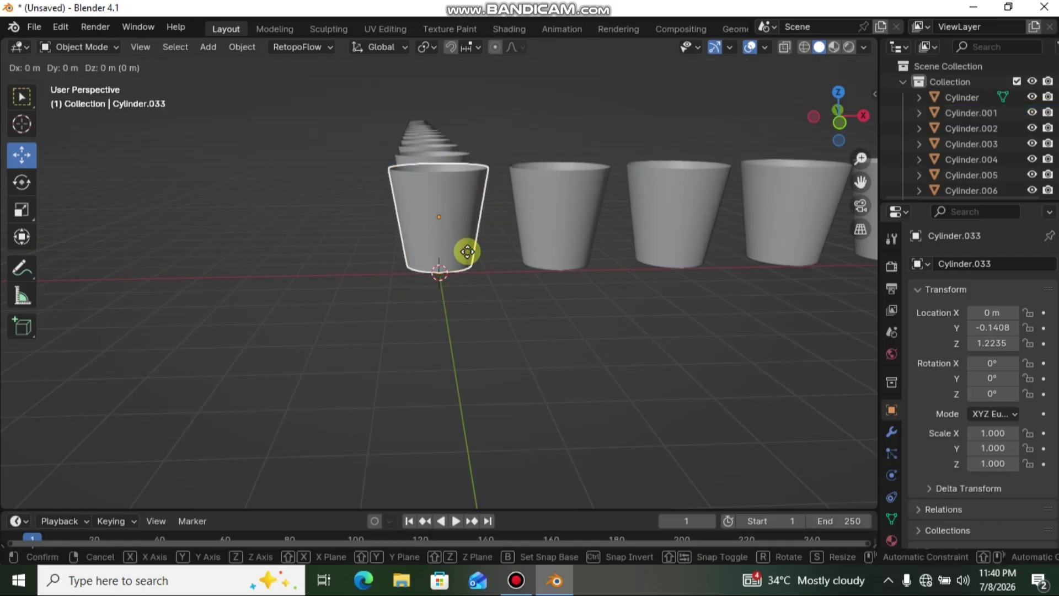
key("z")
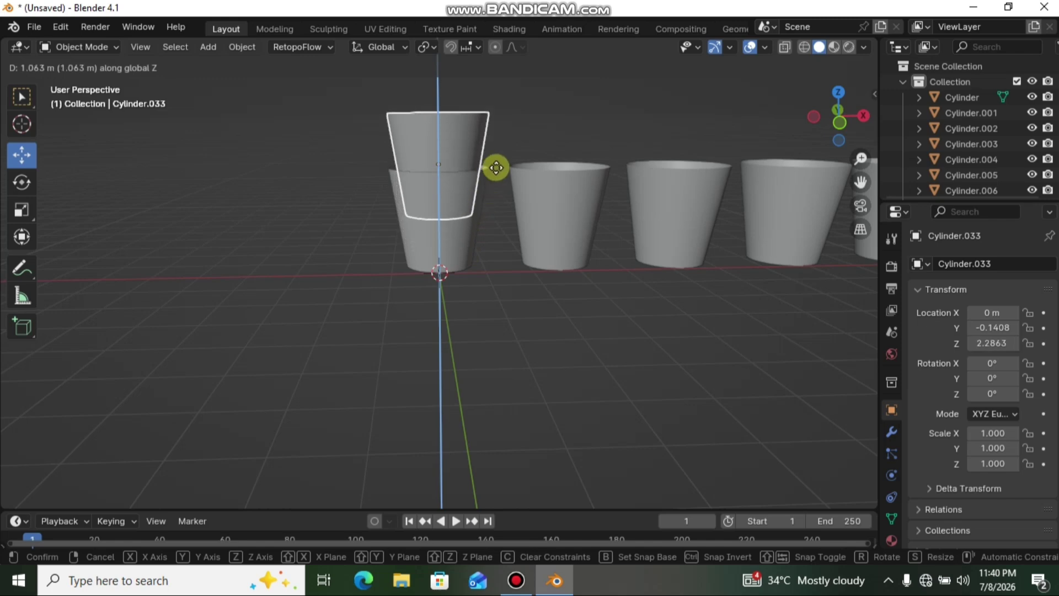
left_click(509, 143)
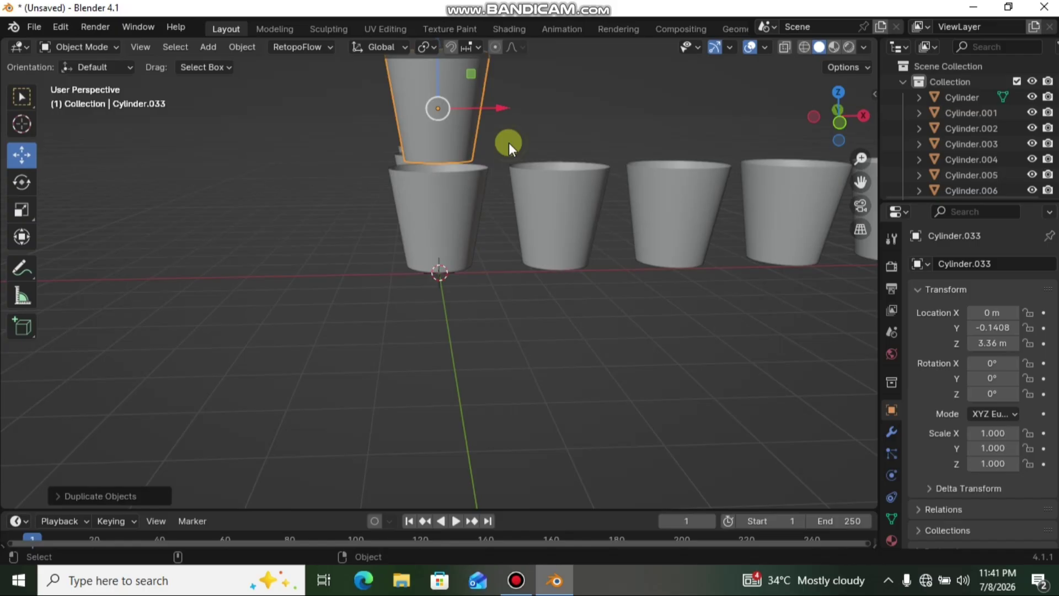
Repeat the Z-axis duplication eight times to build a vertical stack of cups above the origin
key("shift+r")
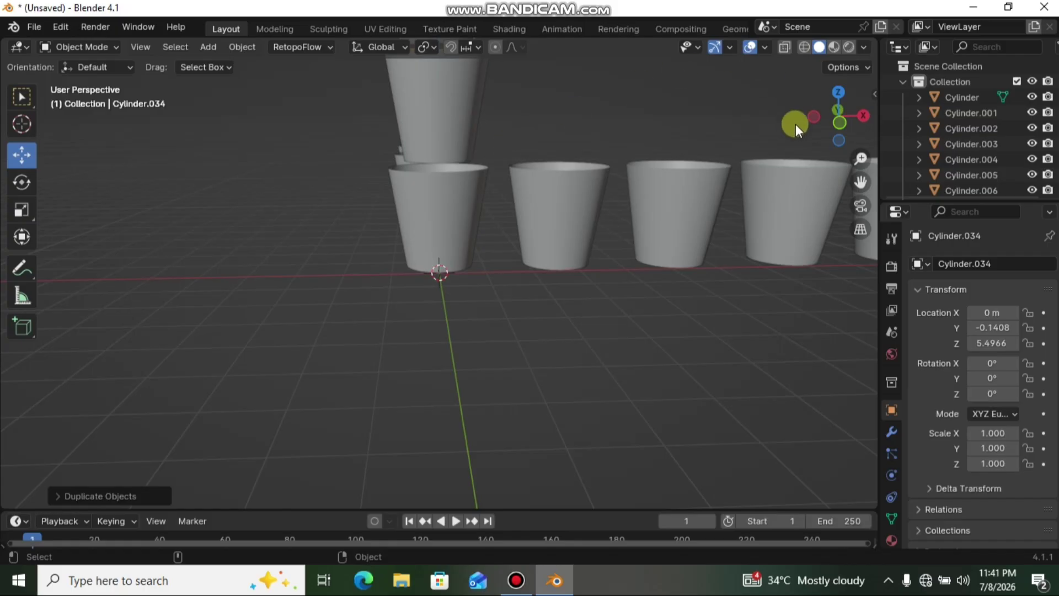
mouse_move(836, 128)
left_mouse_down()
mouse_move(806, 110)
mouse_move(829, 124)
left_mouse_up()
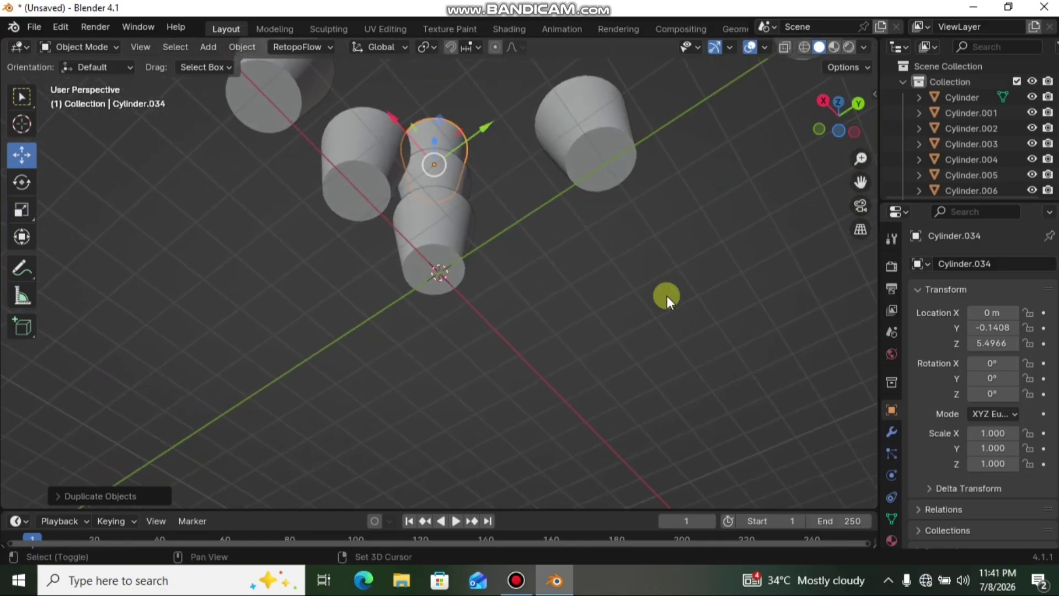
key("shift+r")
key("shift+r")
key("shift+r")
key("shift+r")
key("shift+r")
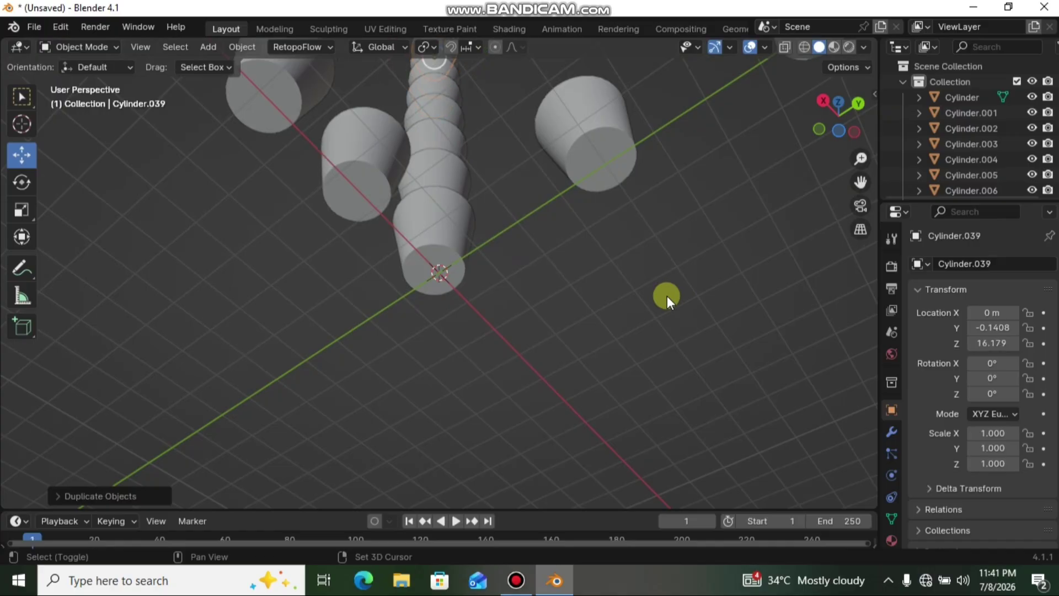
key("shift+r")
key("shift+r")
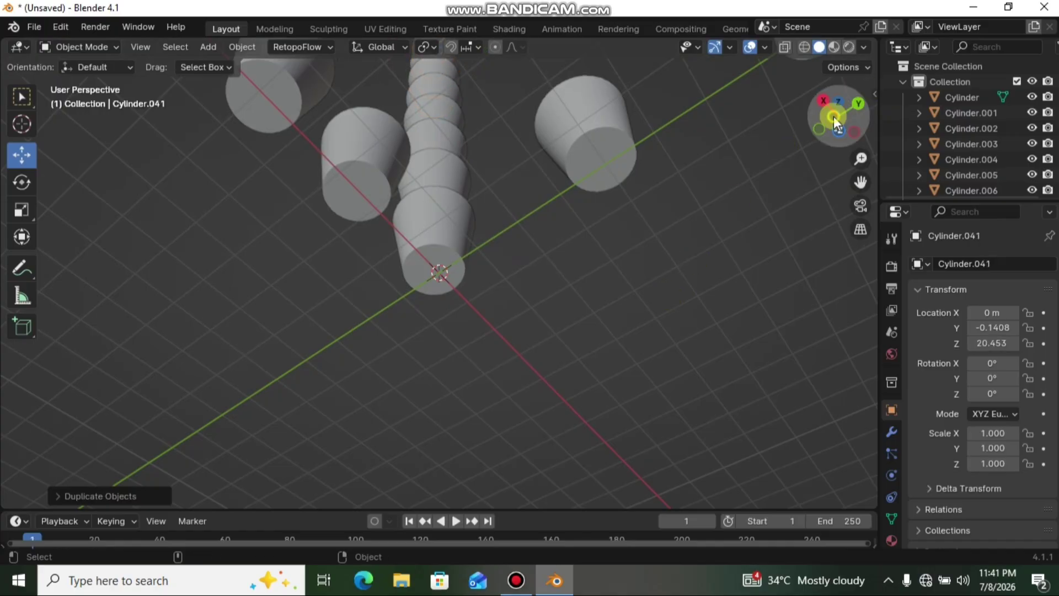
Select all the cups and remove the third cup of the X-axis row from the selection
left_click_drag(833, 116, 840, 121)
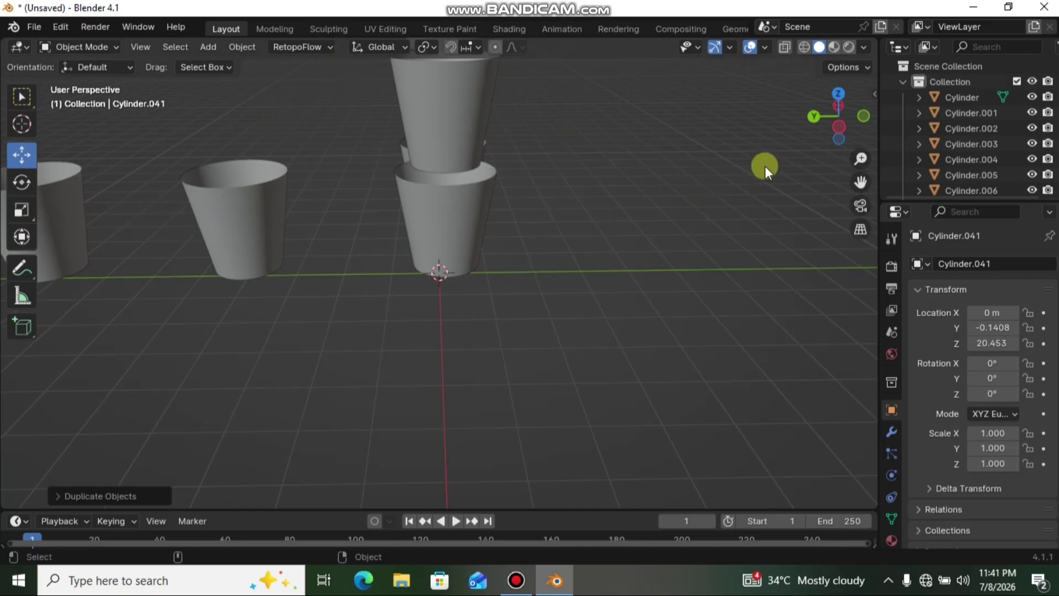
mouse_move(860, 115)
left_mouse_down()
mouse_move(806, 119)
mouse_move(854, 118)
left_mouse_up()
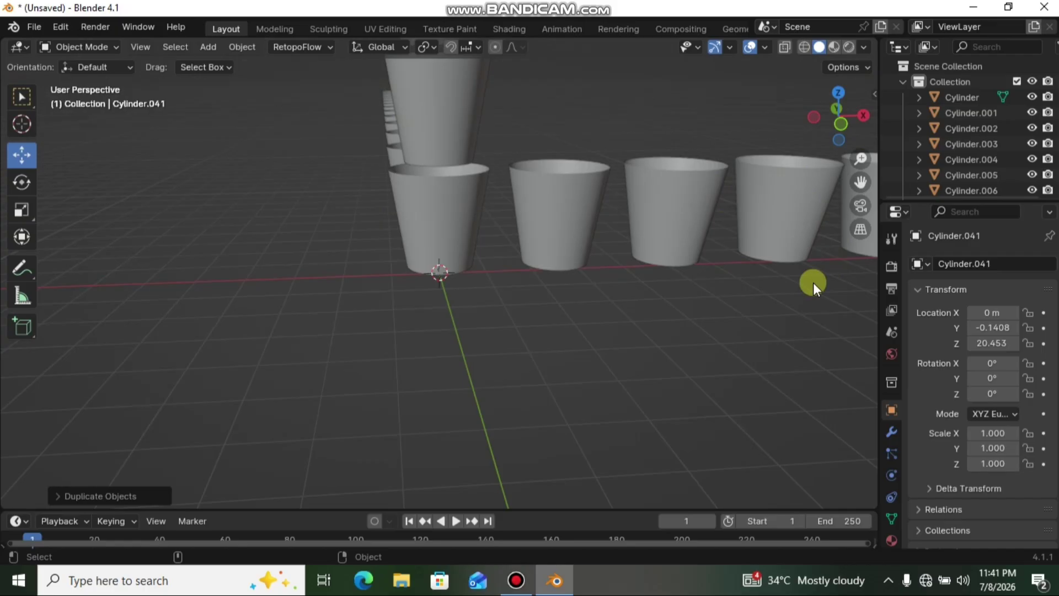
key("a")
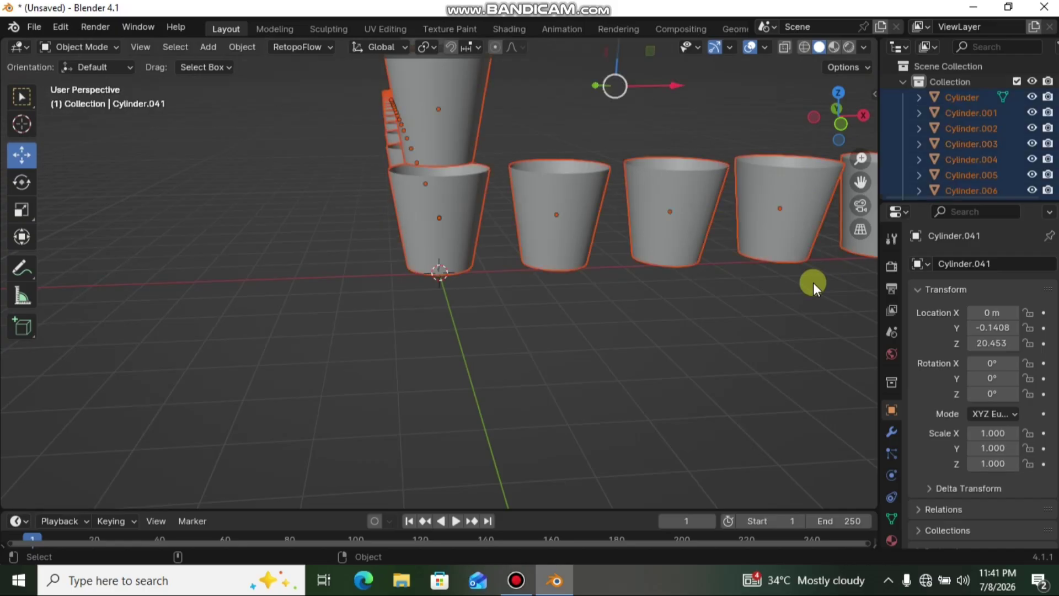
left_click(532, 247, "shift")
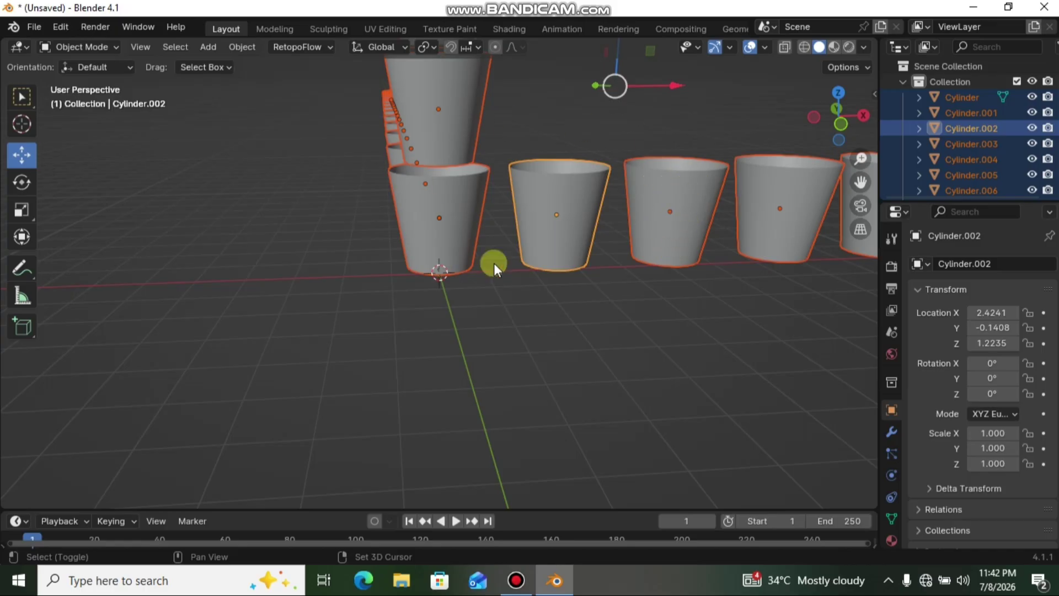
left_click(670, 214, "shift")
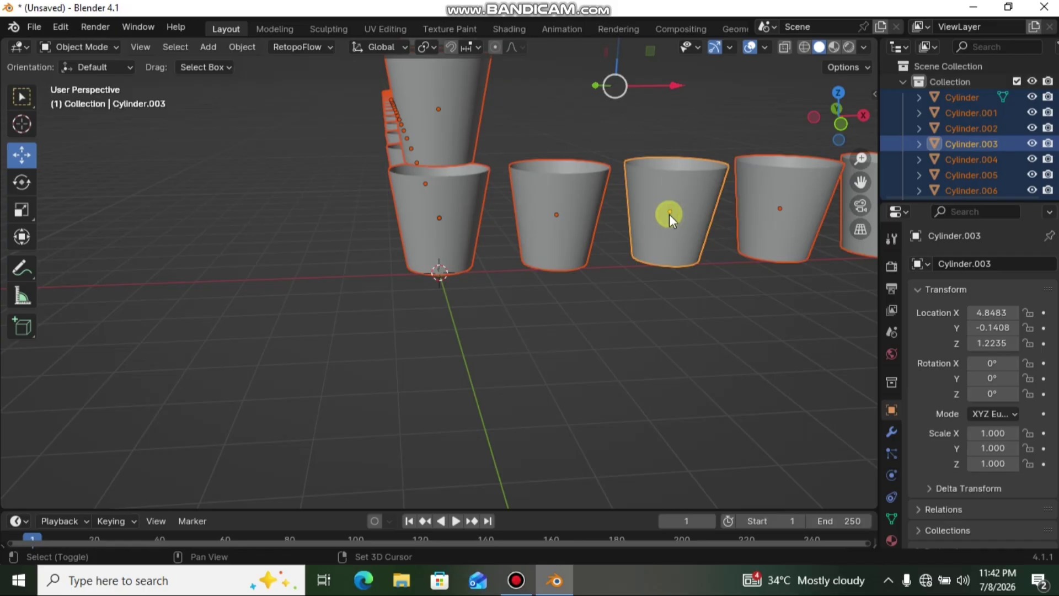
left_click(670, 214, "shift")
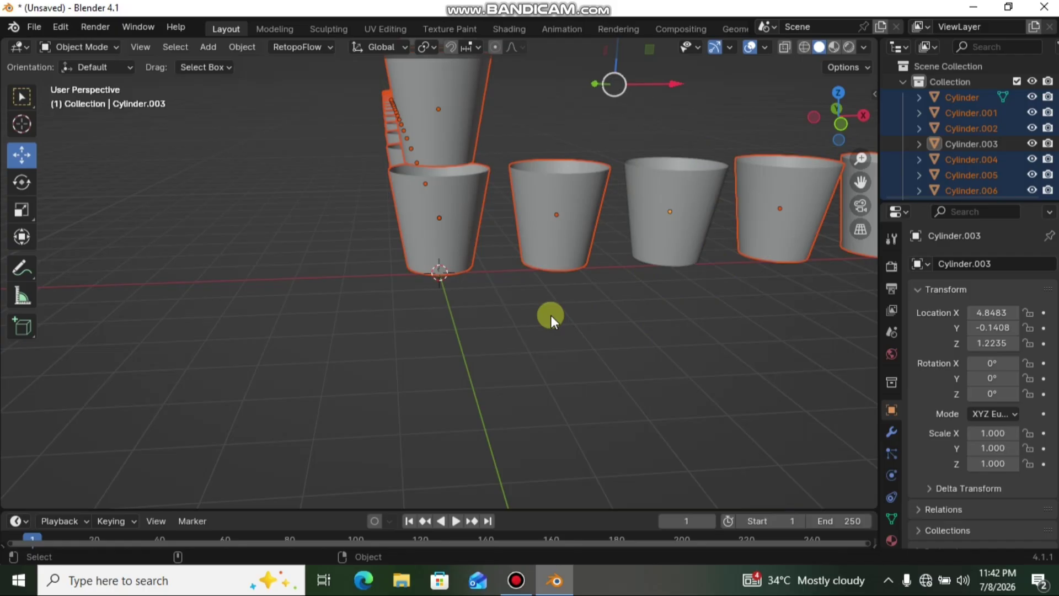
Delete the selected cups and move the remaining cup along the X axis to about -0.07 m, near the origin
key("Delete")
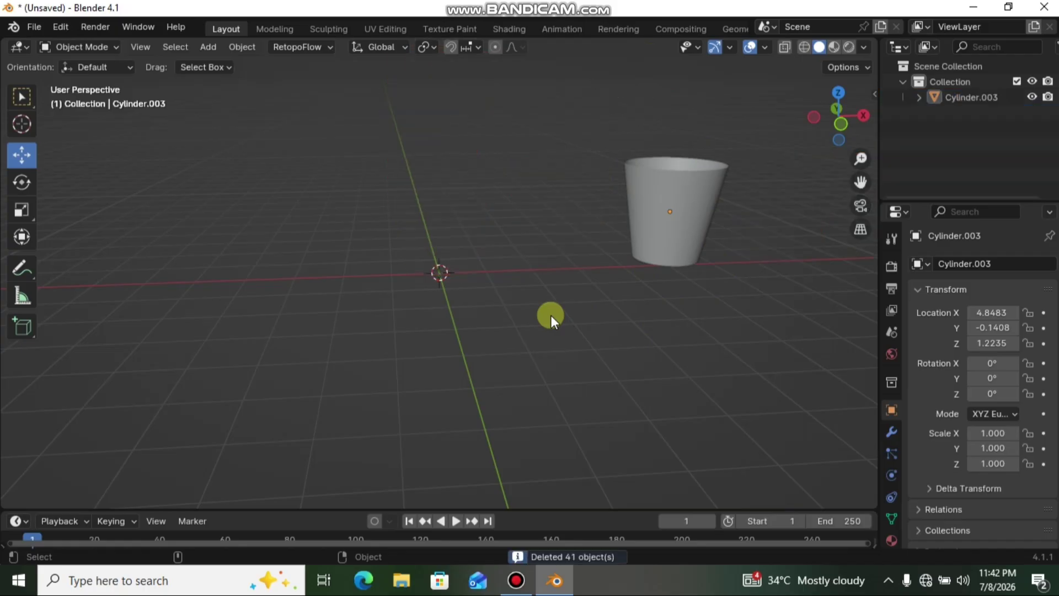
left_click(685, 208)
left_click_drag(728, 209, 497, 279)
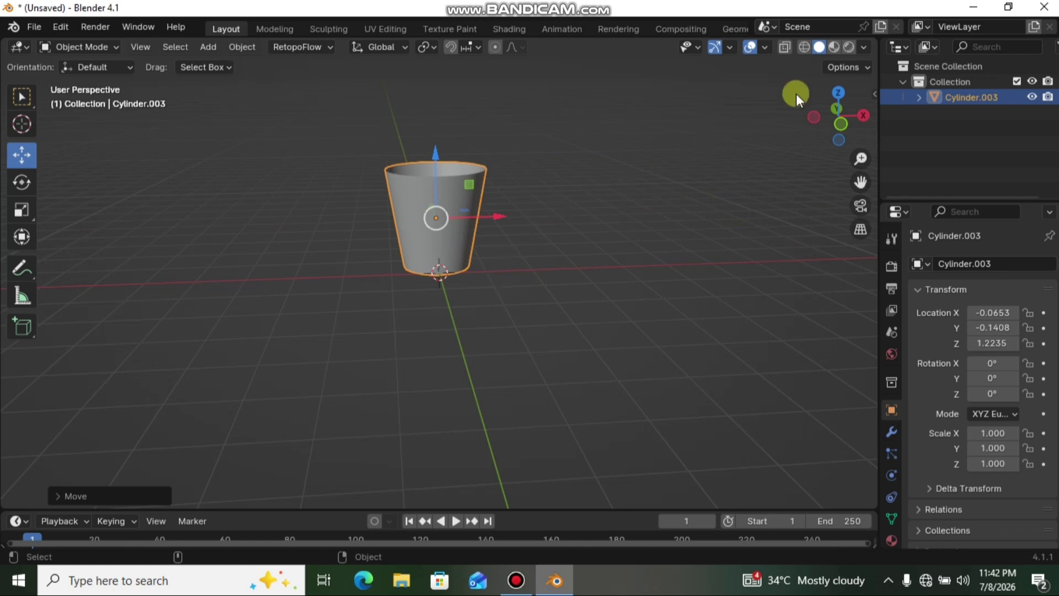
Add a loop cut around the cup's middle, slid by about -0.1, and scale it outward to form a wide belly
left_click_drag(866, 120, 932, 144)
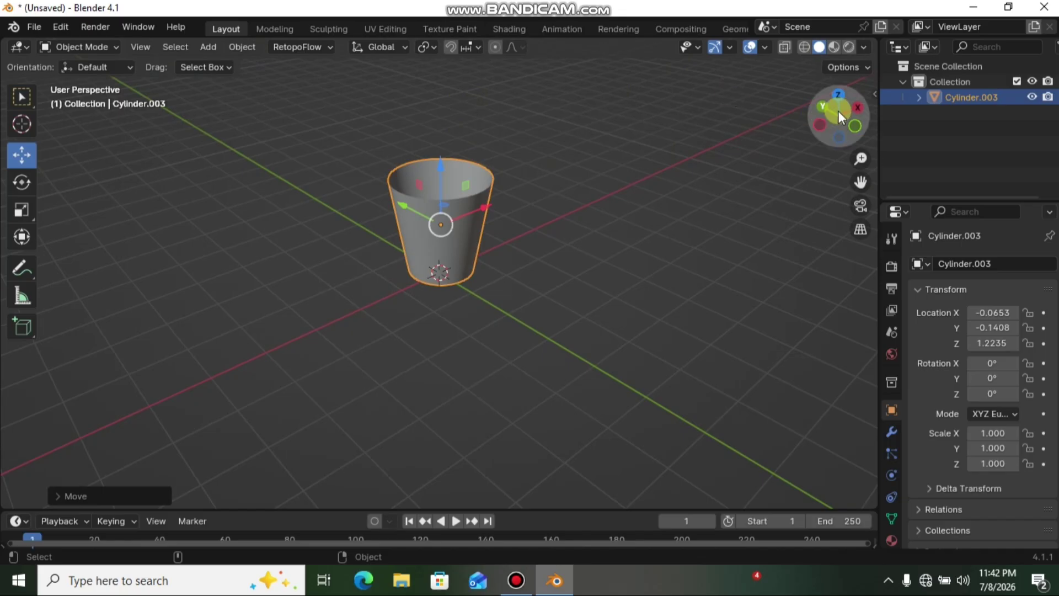
left_click_drag(838, 111, 685, 147)
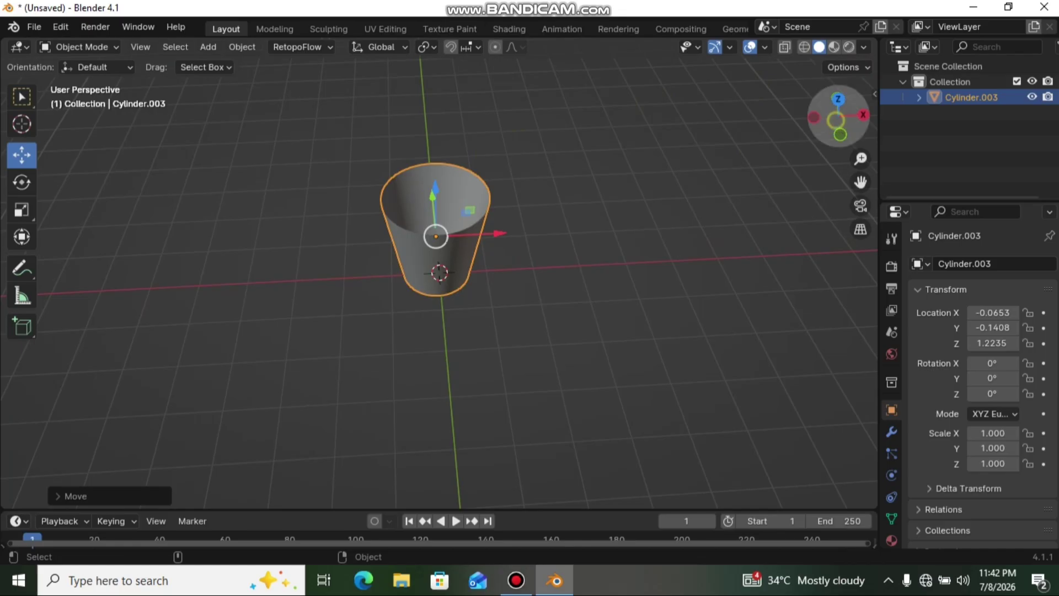
left_click_drag(837, 120, 838, 80)
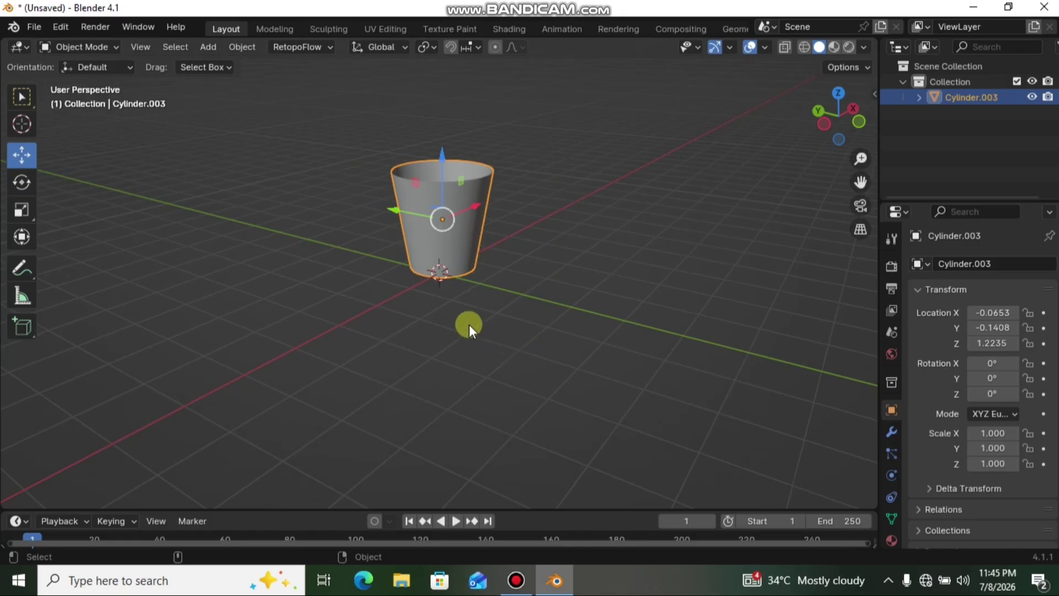
middle_click_drag(469, 324, 491, 315)
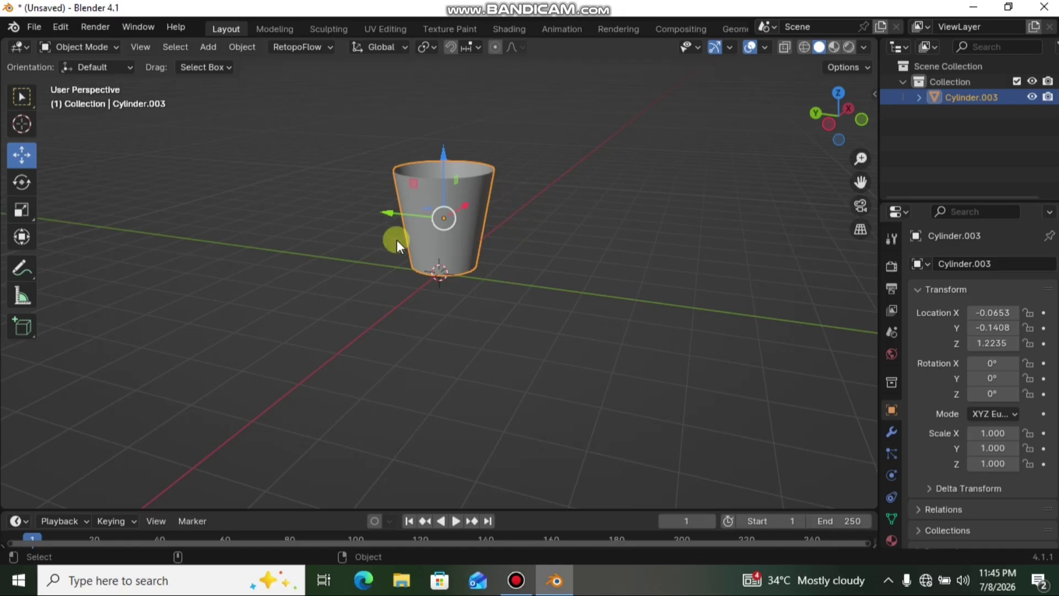
key("Tab")
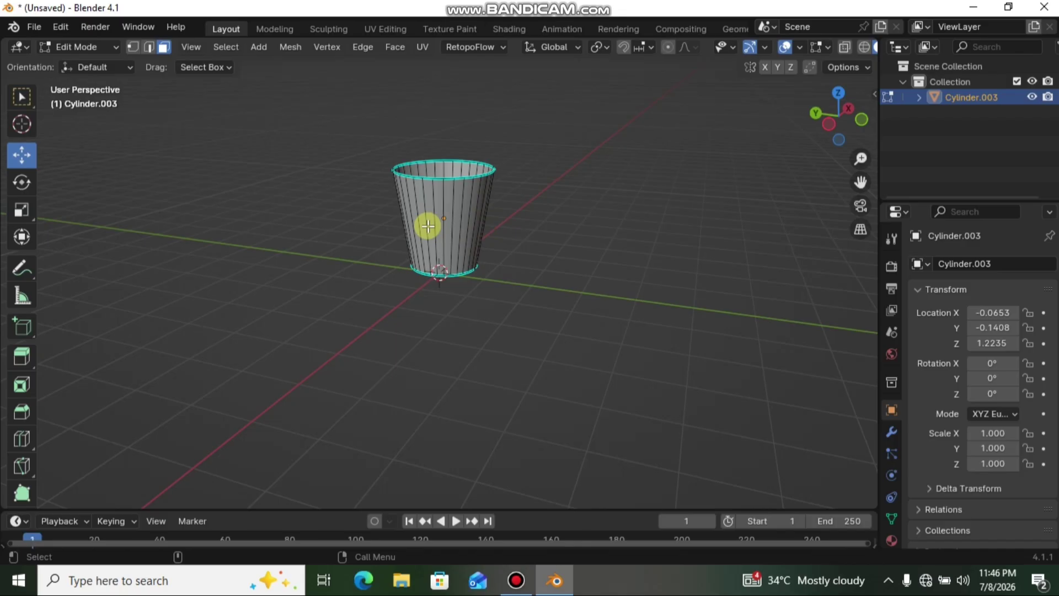
key("ctrl+r")
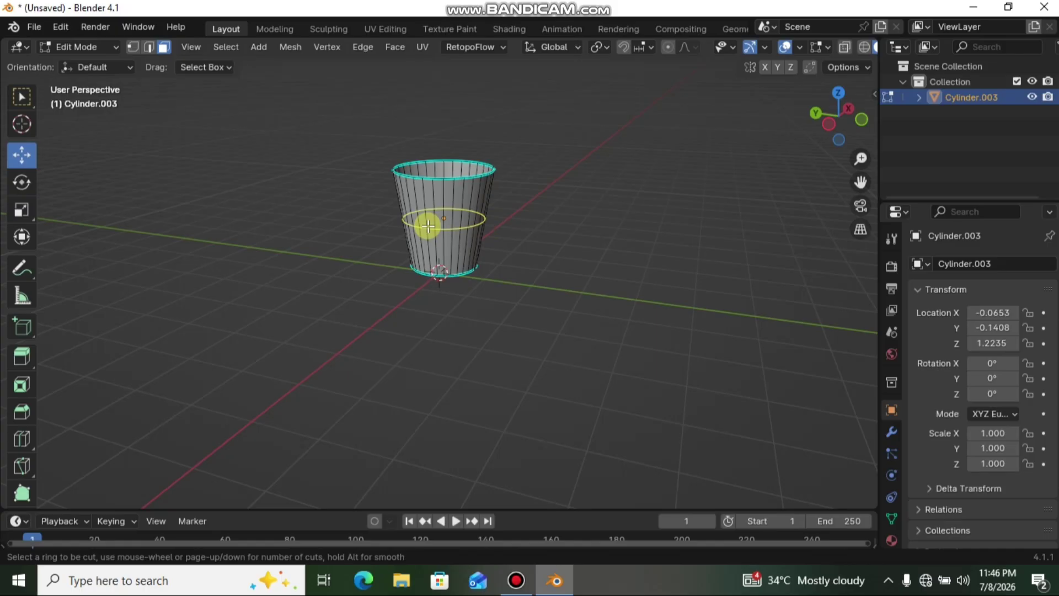
left_click(428, 226)
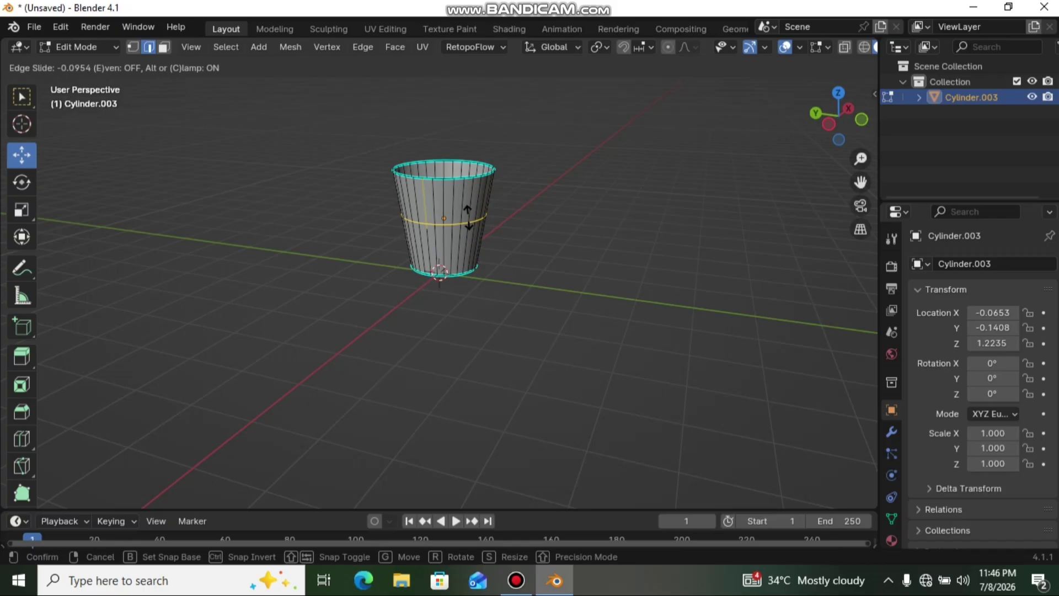
left_click(468, 218)
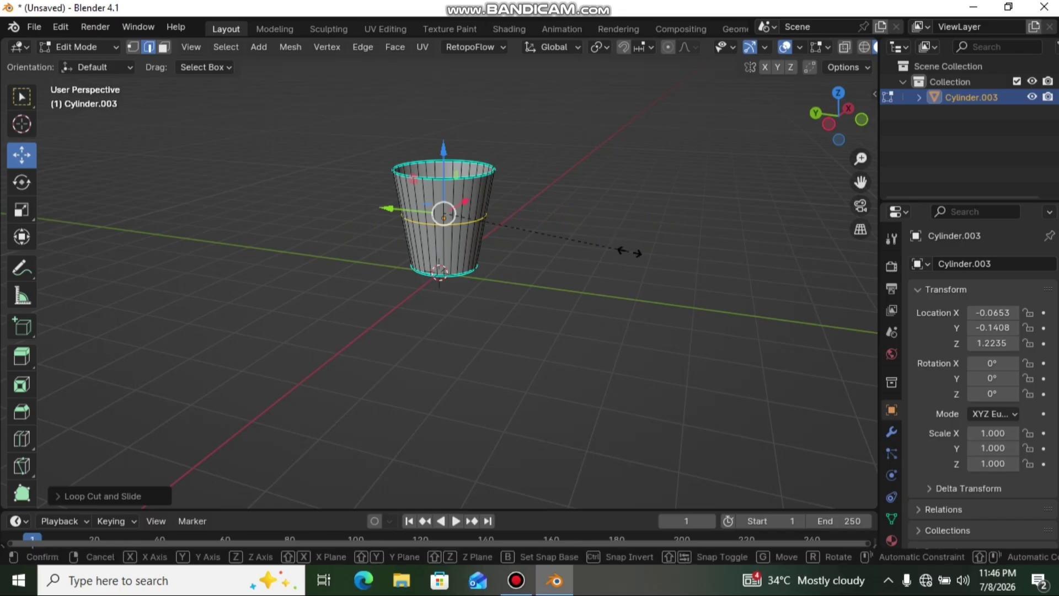
key("s")
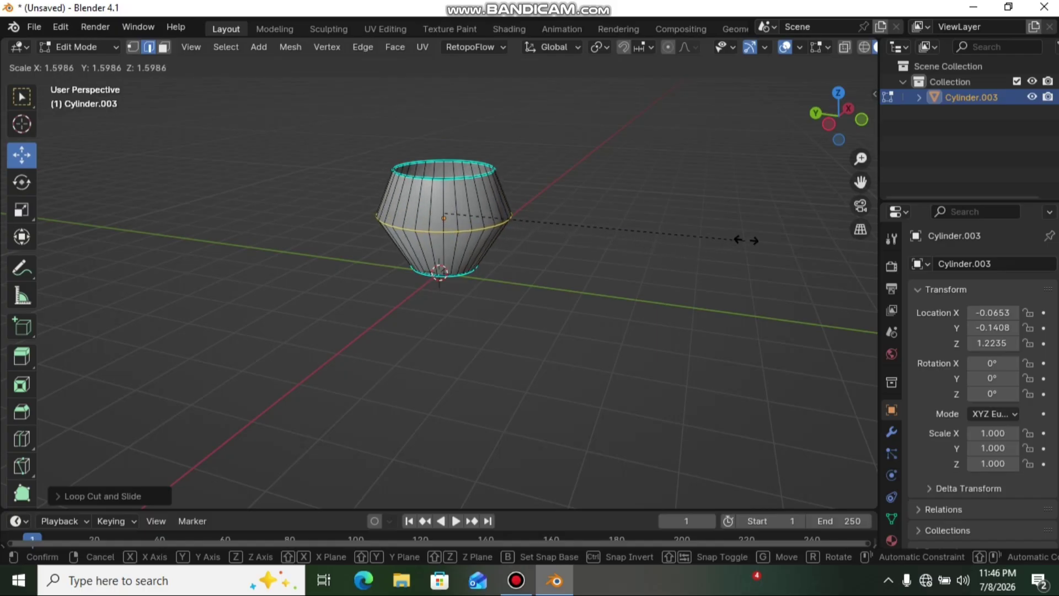
left_click(783, 241)
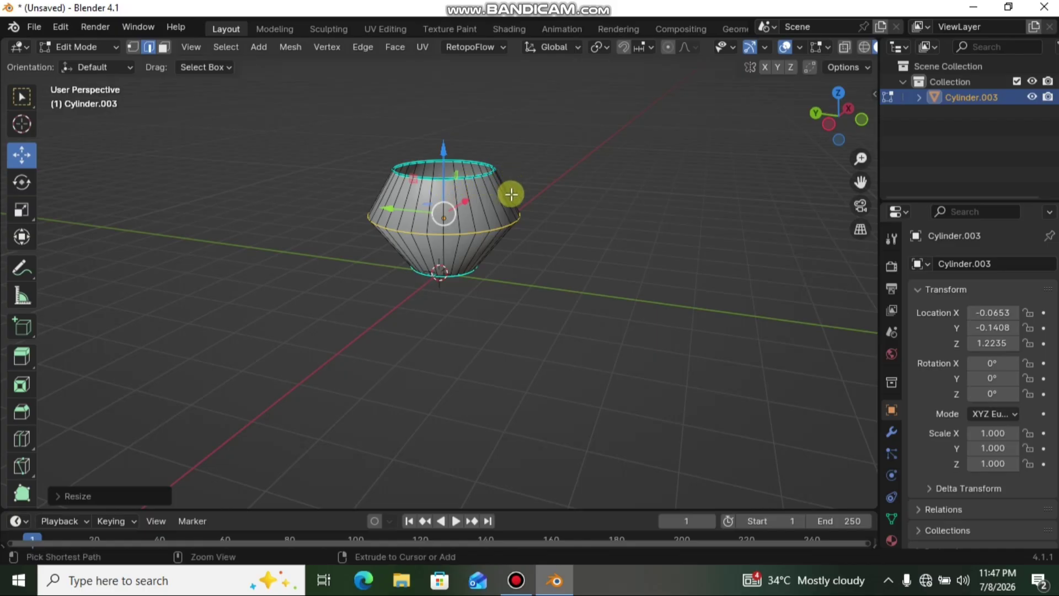
Add a loop cut between belly and rim, scale it to about 0.46 to form a narrow neck, and return to Object Mode
key("ctrl+r")
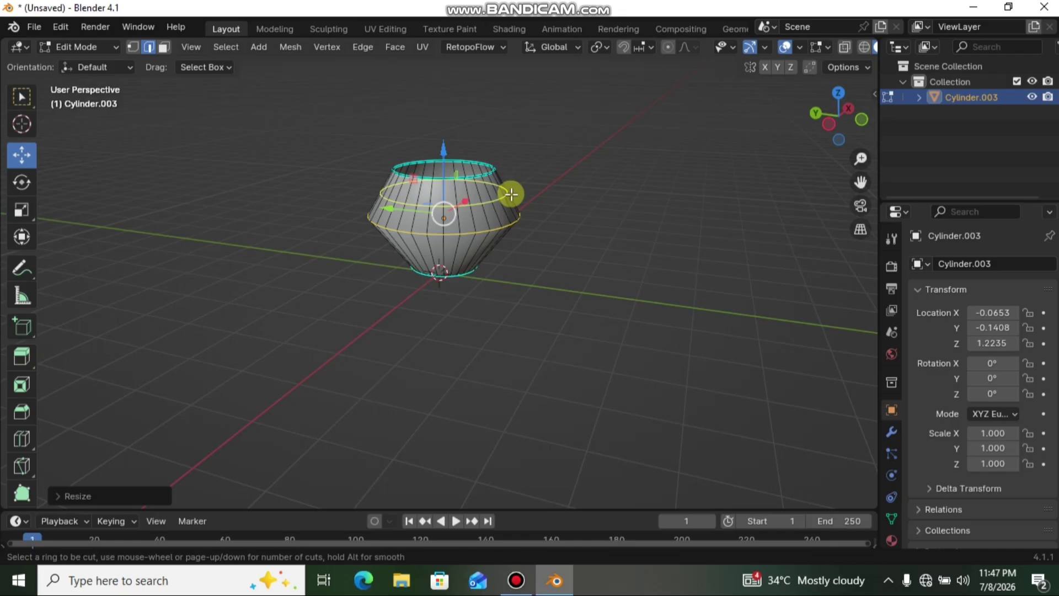
left_click(512, 194)
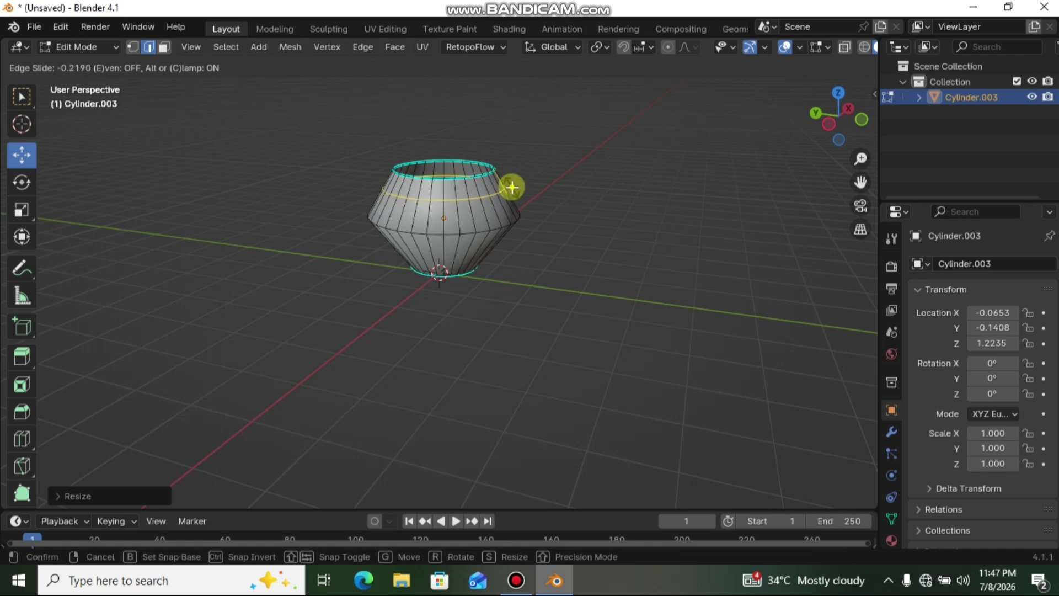
left_click(511, 186)
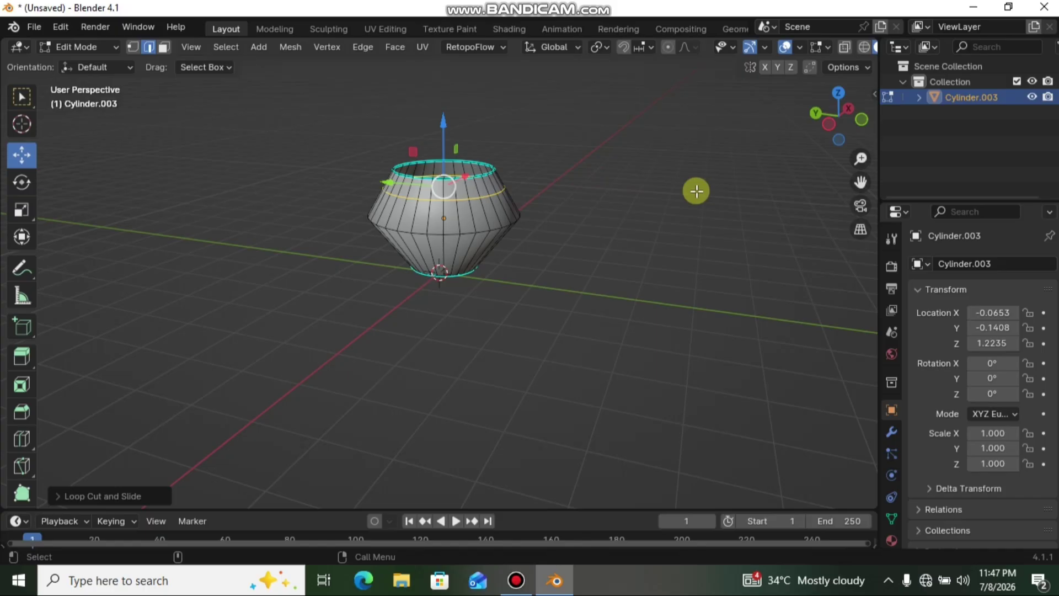
key("s")
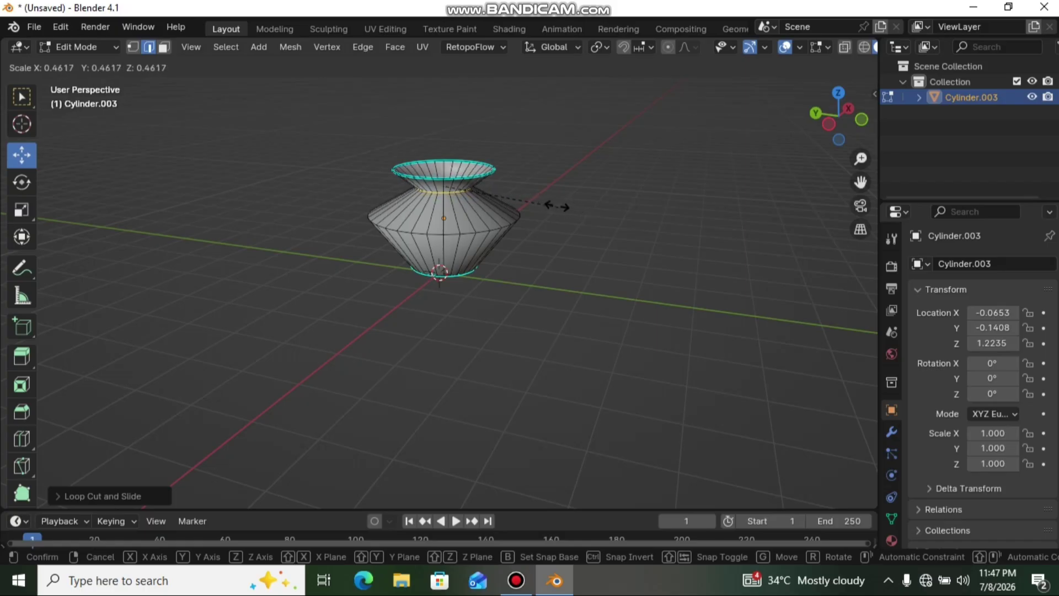
left_click(555, 207)
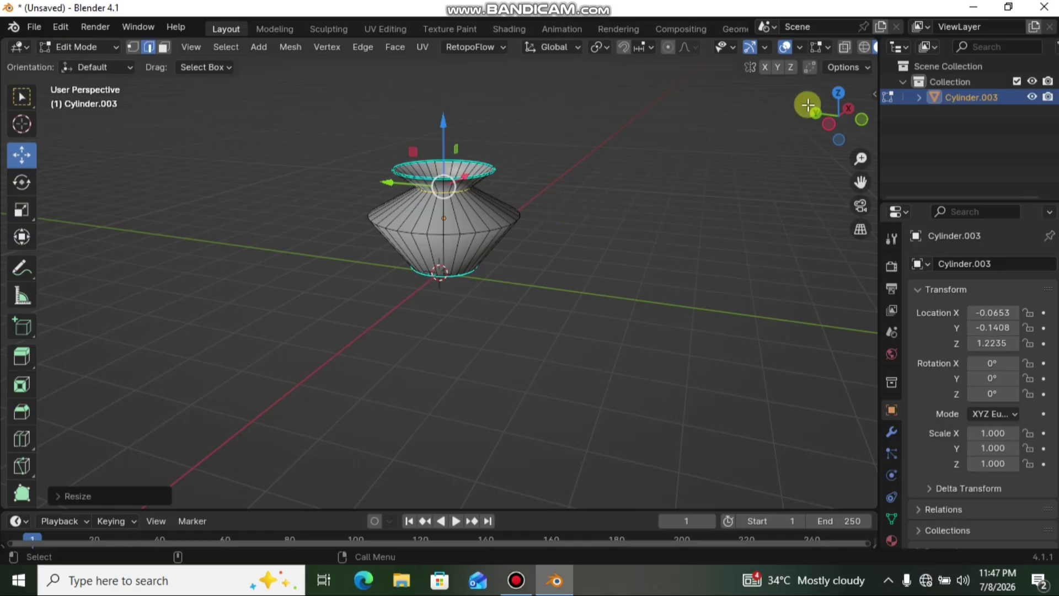
left_click_drag(830, 121, 813, 159)
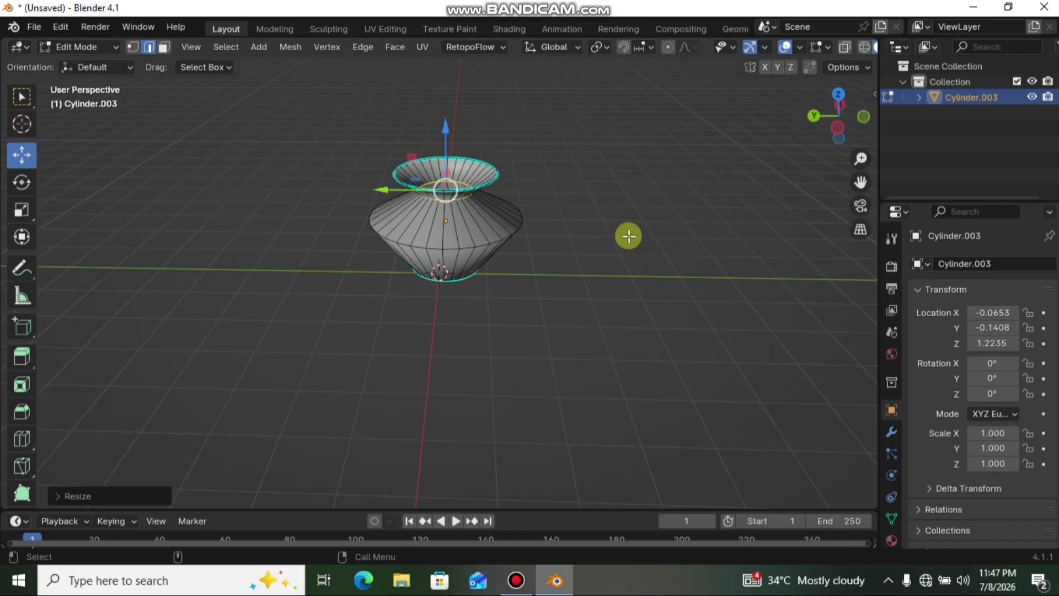
mouse_move(856, 123)
left_mouse_down()
mouse_move(820, 123)
mouse_move(839, 123)
left_mouse_up()
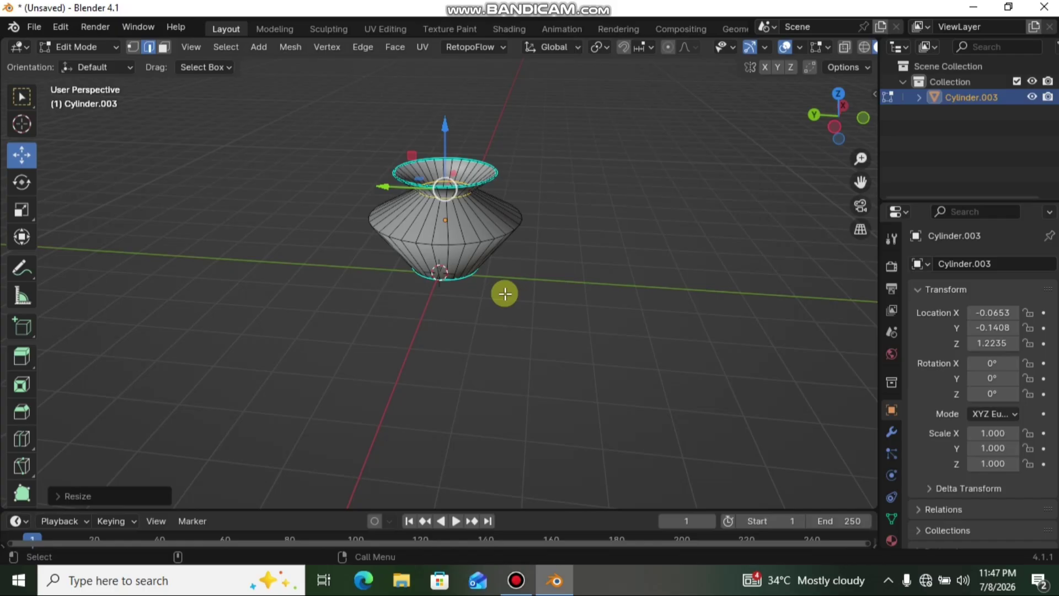
key("Tab")
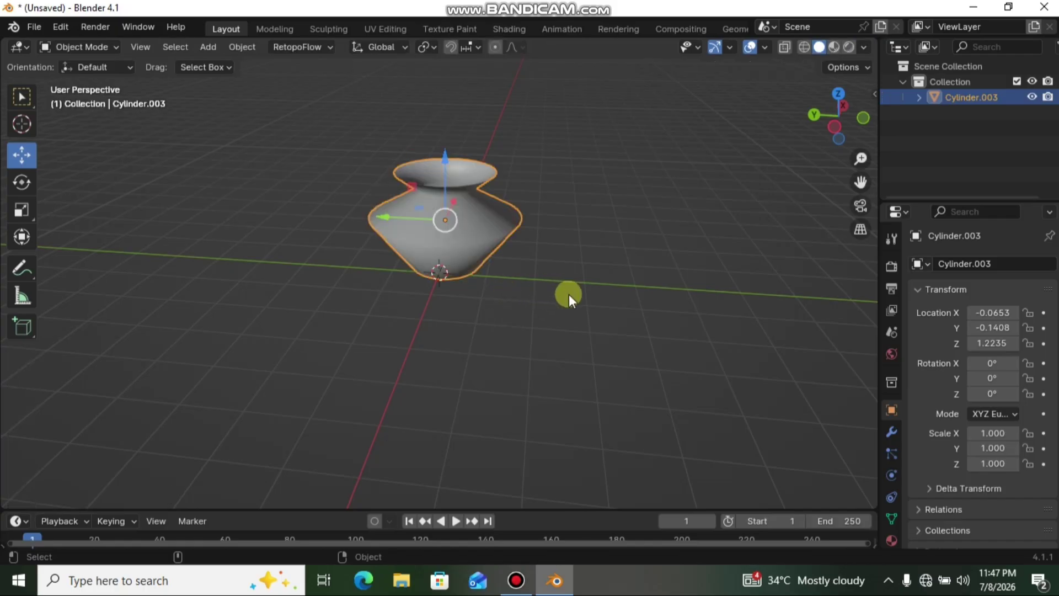
Apply Shade Smooth by Angle to the vase and deselect it
mouse_move(832, 121)
left_mouse_down()
mouse_move(833, 166)
mouse_move(834, 125)
mouse_move(839, 138)
left_mouse_up()
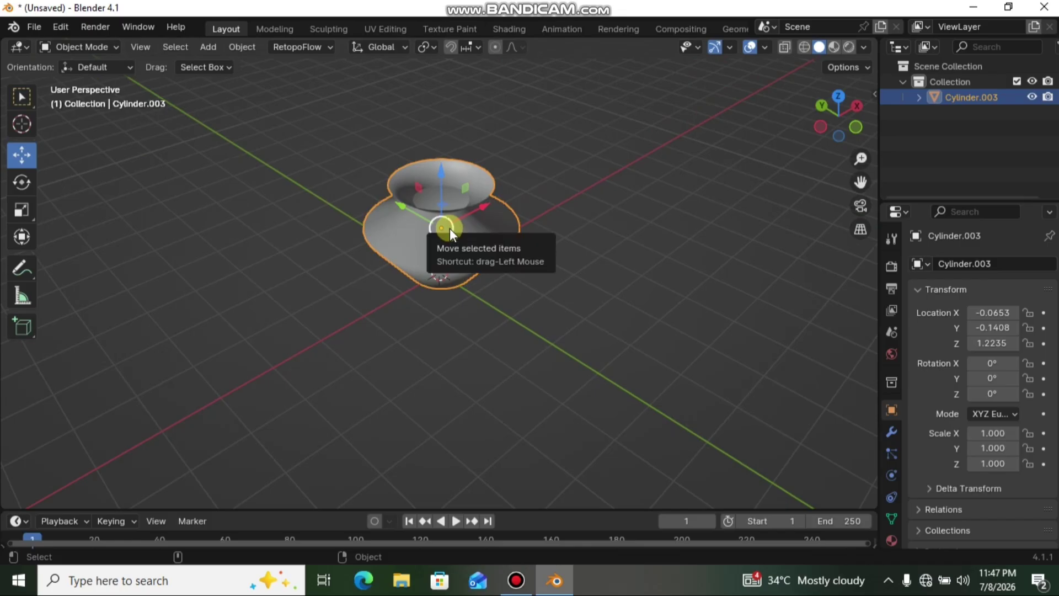
right_click(432, 239)
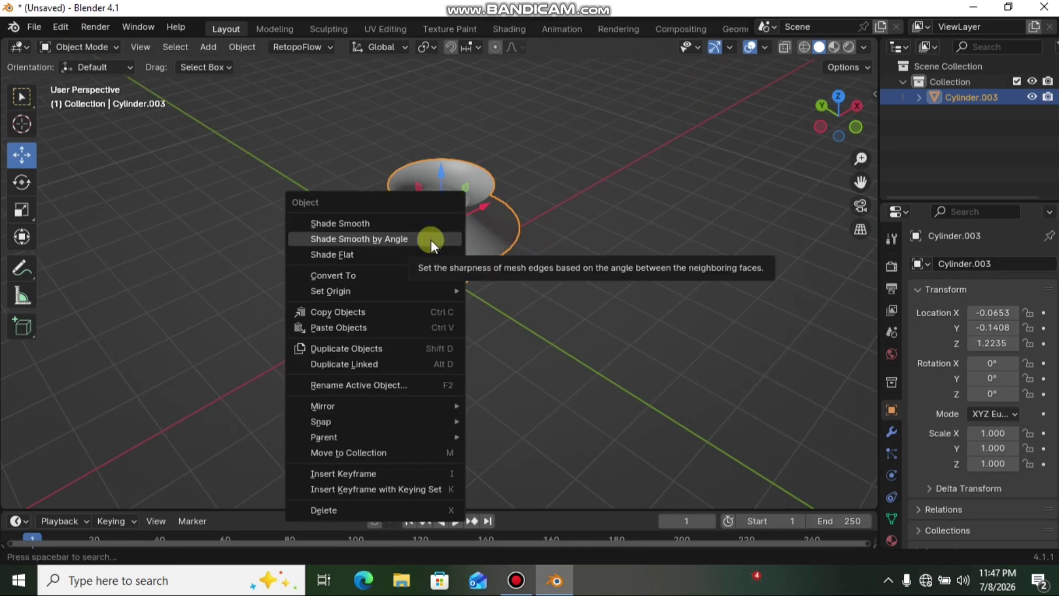
left_click(432, 239)
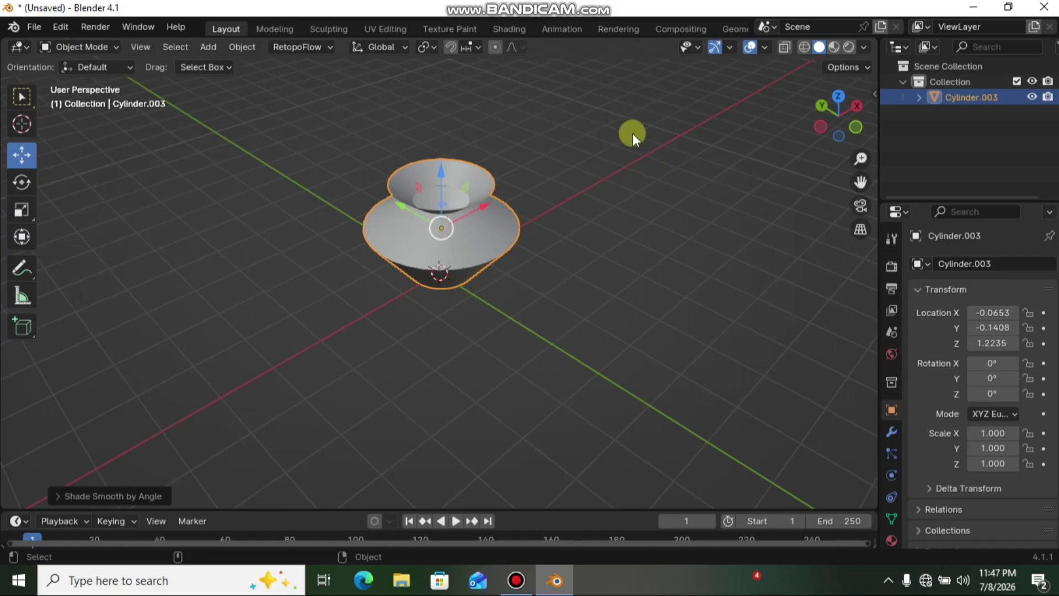
left_click(647, 197)
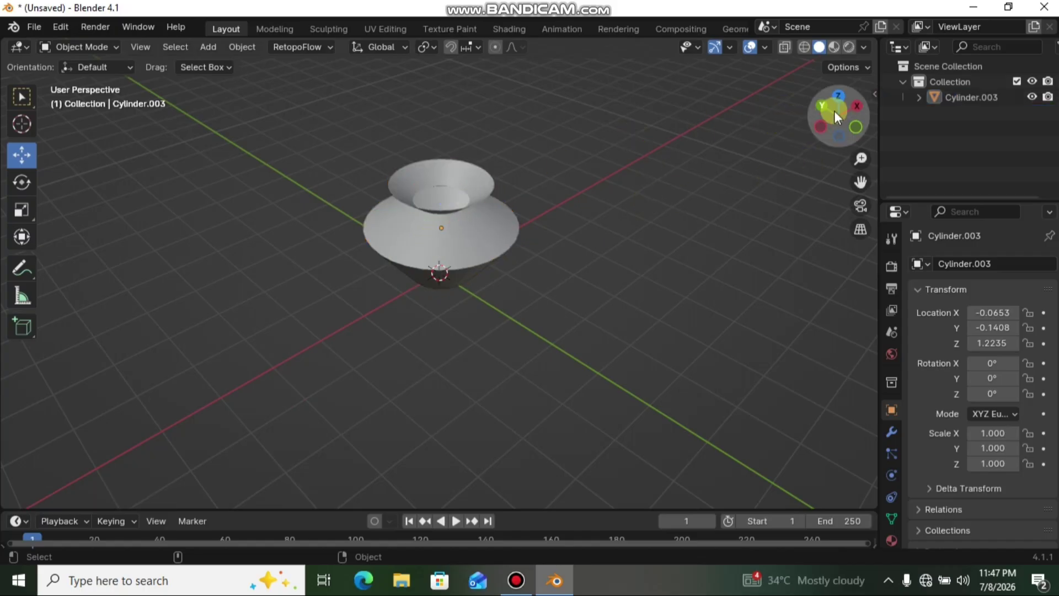
Add the butterfly photo whose name ends in 405202.jpg from the Downloads folder as a reference image
left_click_drag(834, 111, 698, 115)
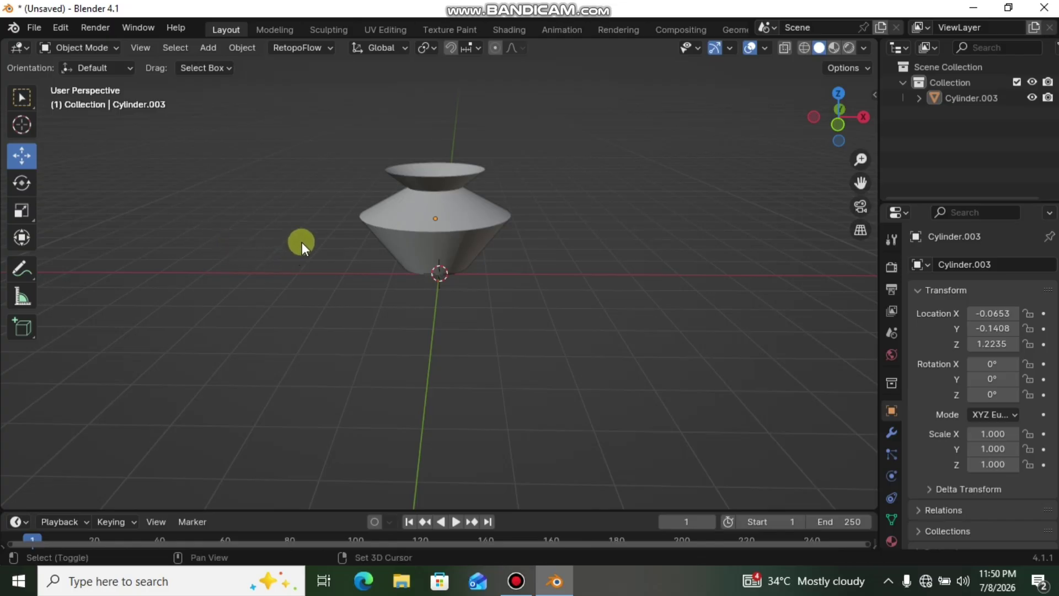
key("shift+a")
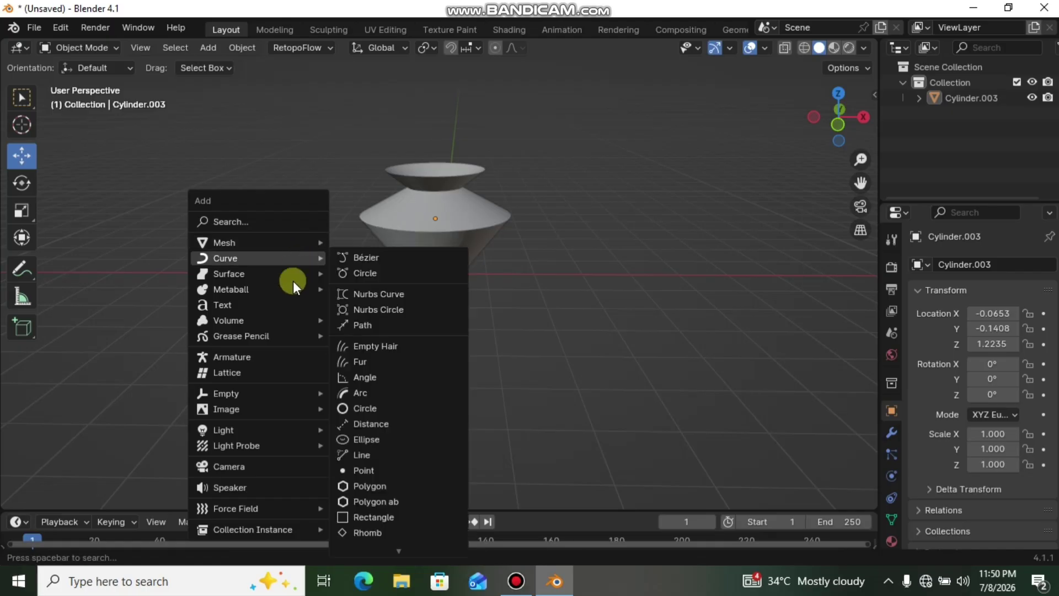
mouse_move(269, 411)
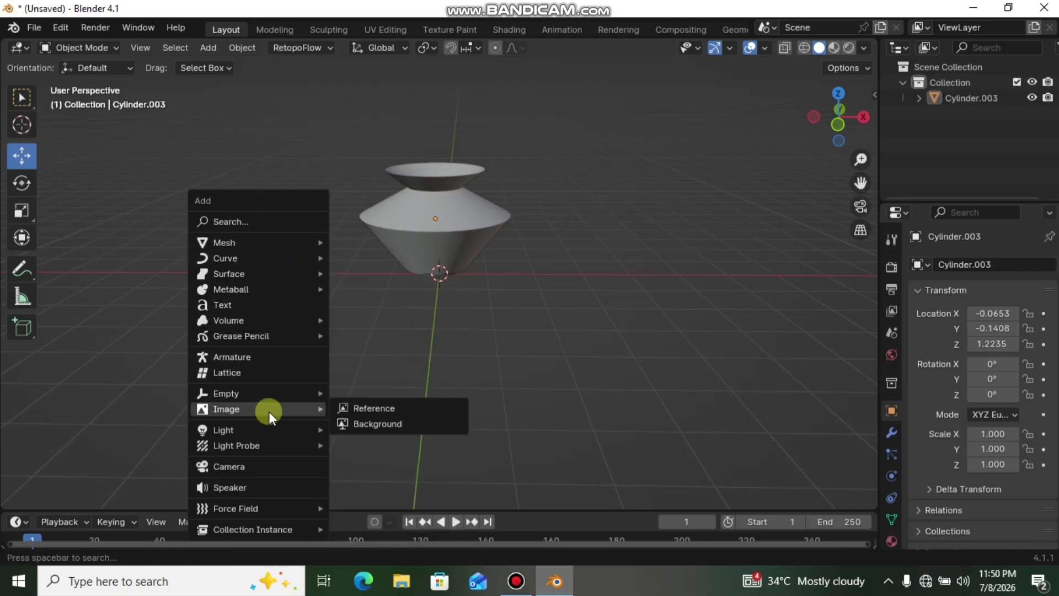
left_click(376, 410)
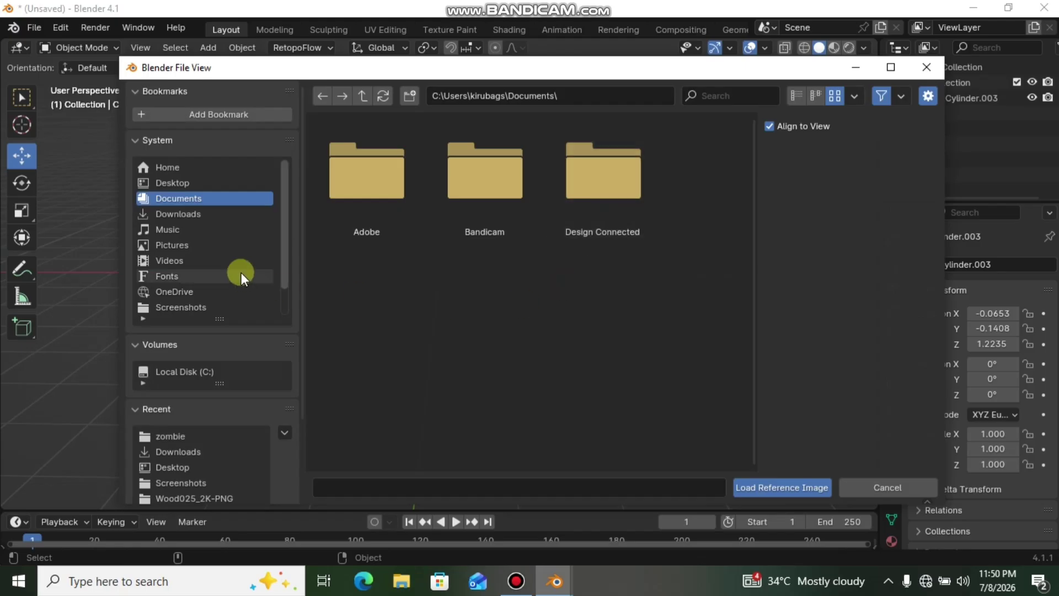
left_click(187, 214)
scroll(438, 241, "down", 1)
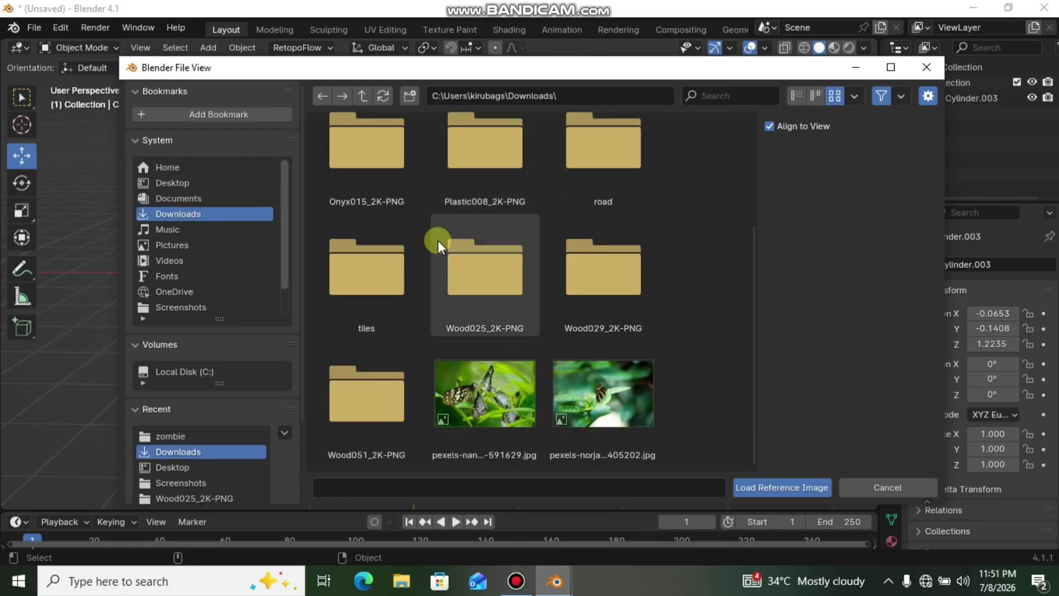
double_click(600, 397)
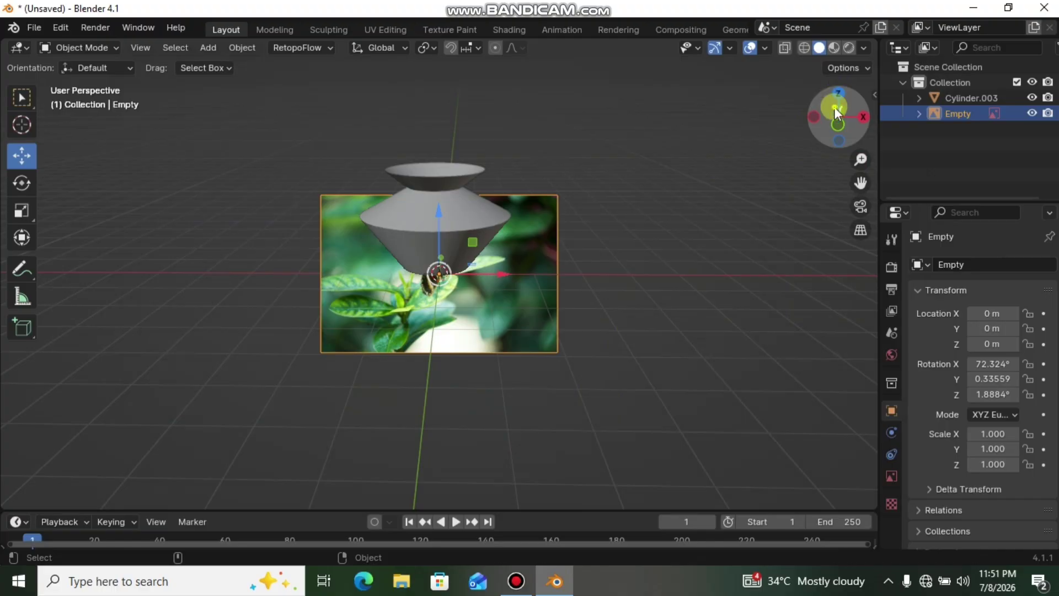
Raise the reference image to about 1.2 m on the Z axis and move it along the Y axis behind the vase
left_click_drag(834, 107, 833, 119)
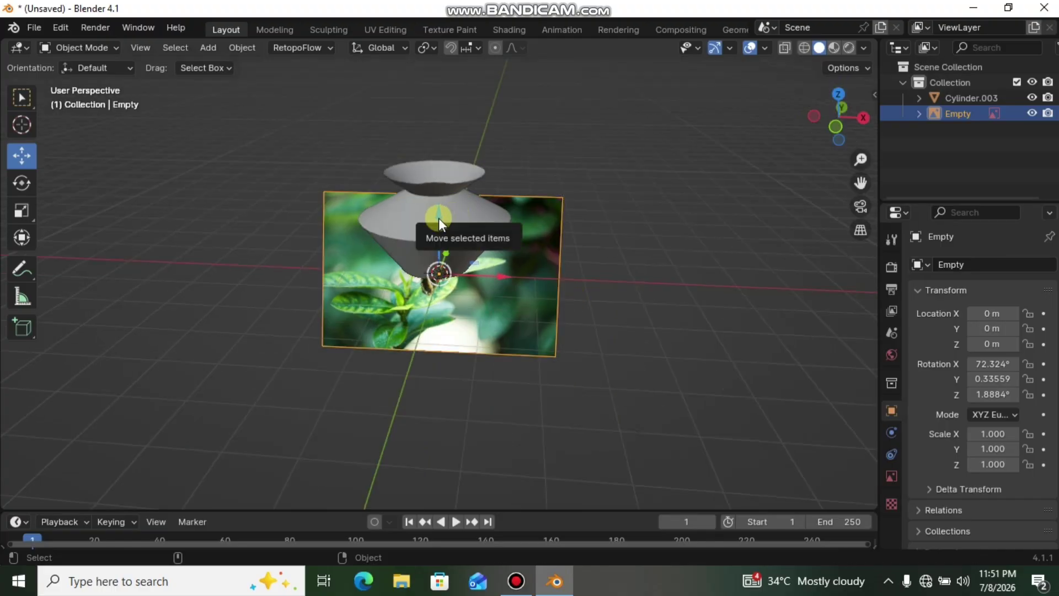
left_click_drag(440, 218, 451, 160)
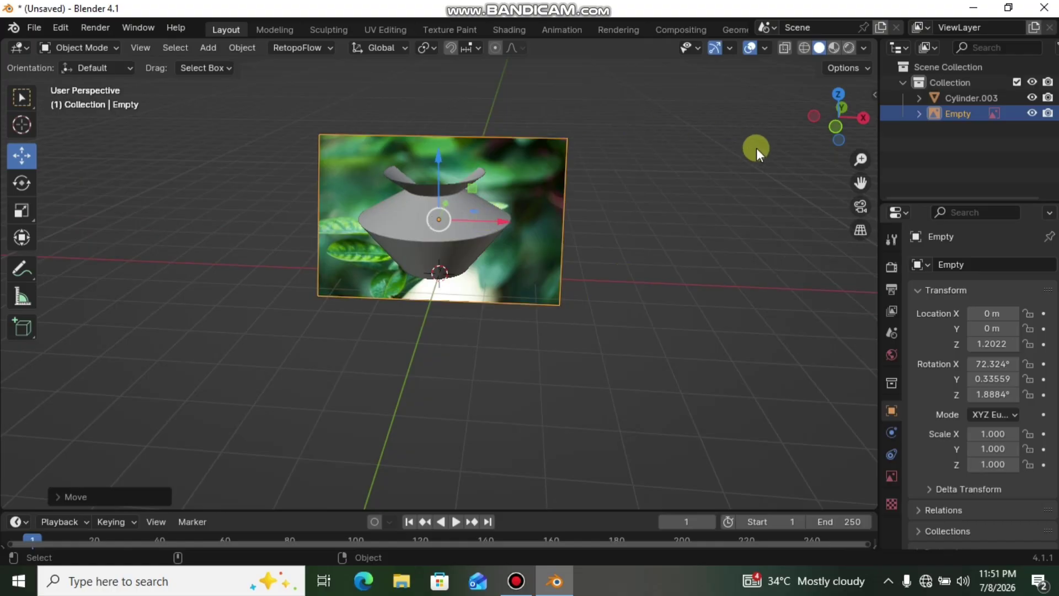
left_click_drag(861, 117, 839, 124)
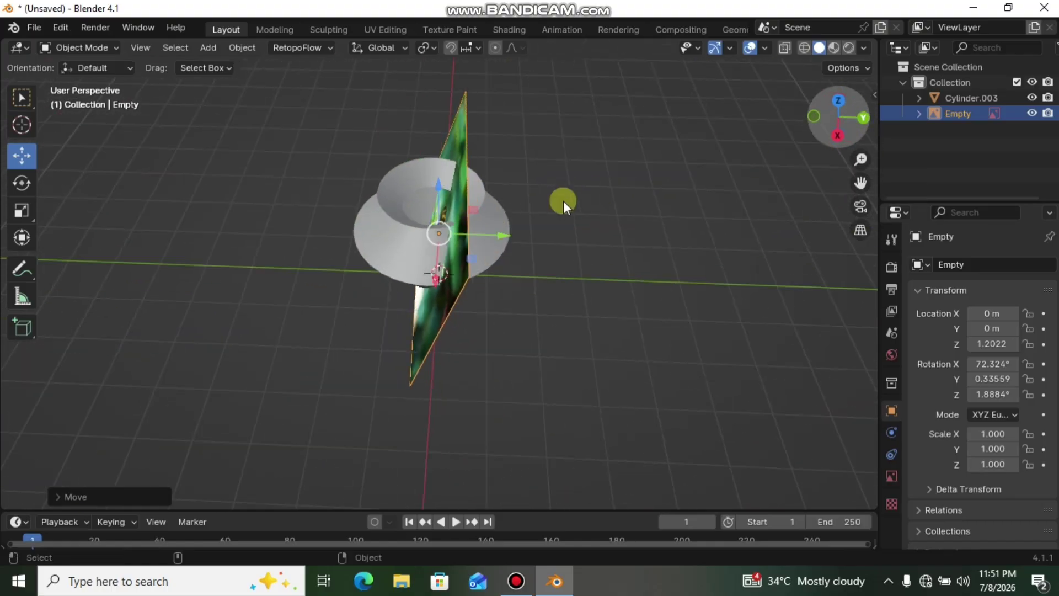
left_click_drag(502, 232, 673, 216)
left_click_drag(851, 100, 982, 66)
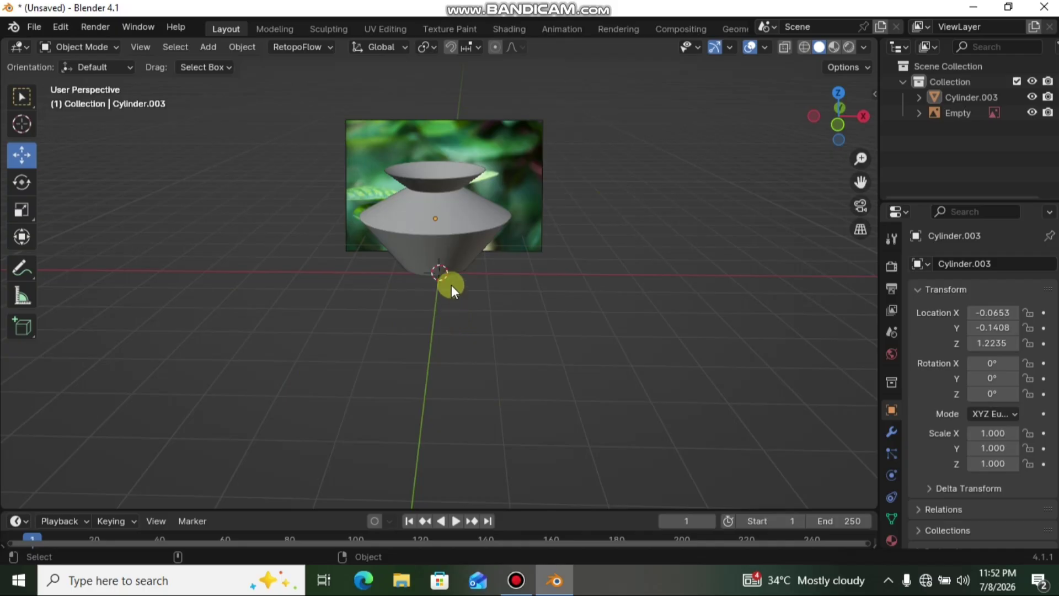
Select the vase and turn on X-ray display to view the reference image through it
left_click(423, 220)
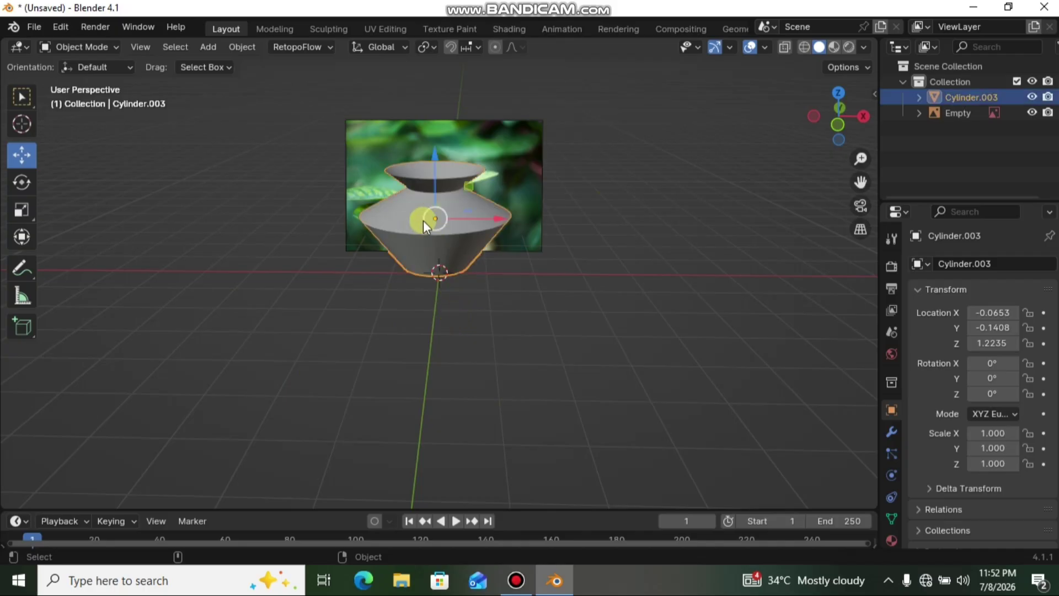
left_click(786, 48)
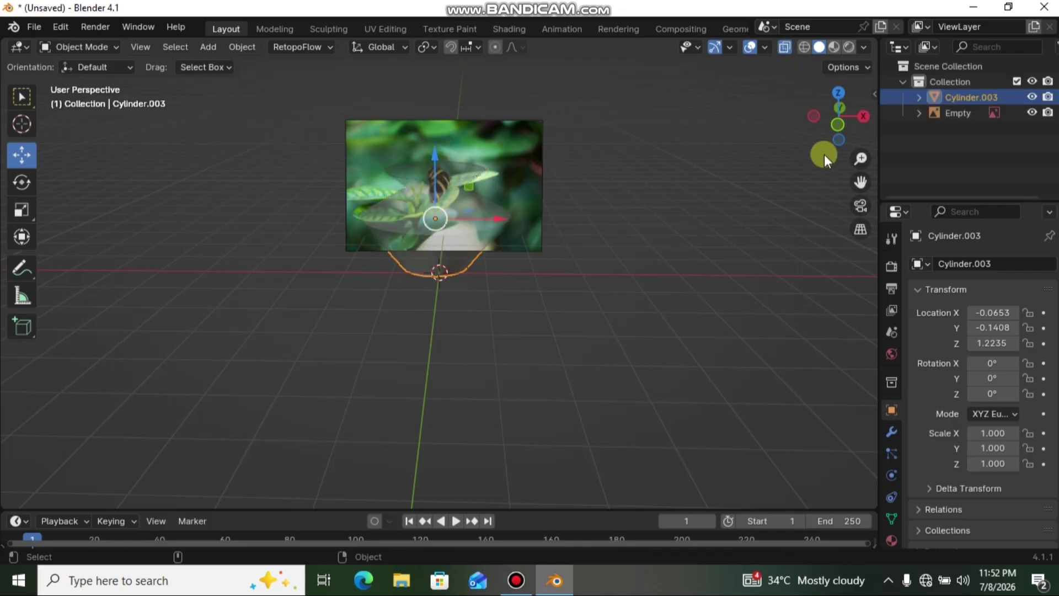
mouse_move(834, 111)
left_mouse_down()
mouse_move(814, 116)
mouse_move(836, 108)
left_mouse_up()
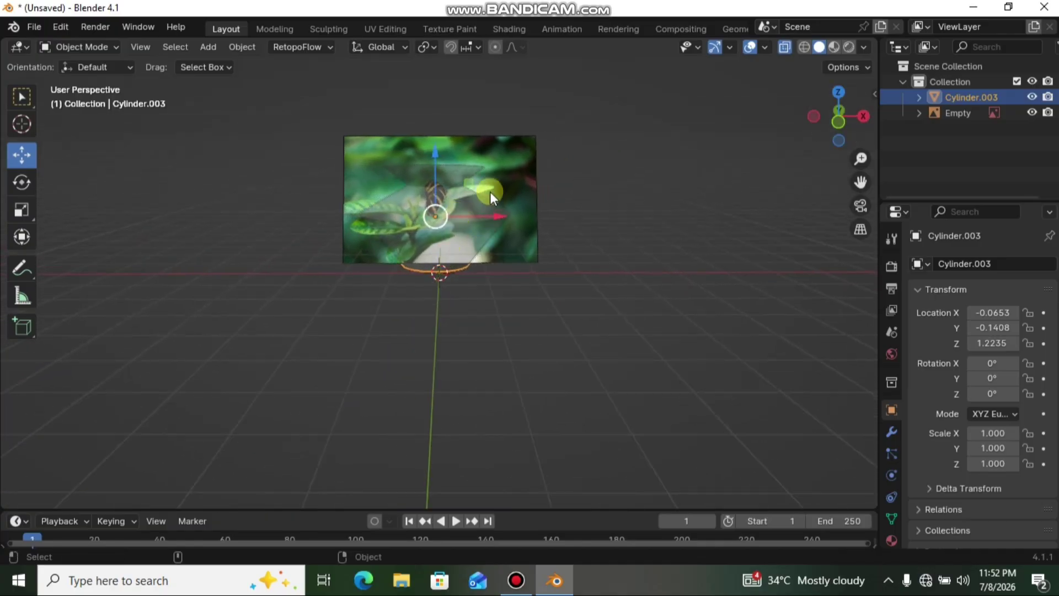
left_click(452, 227)
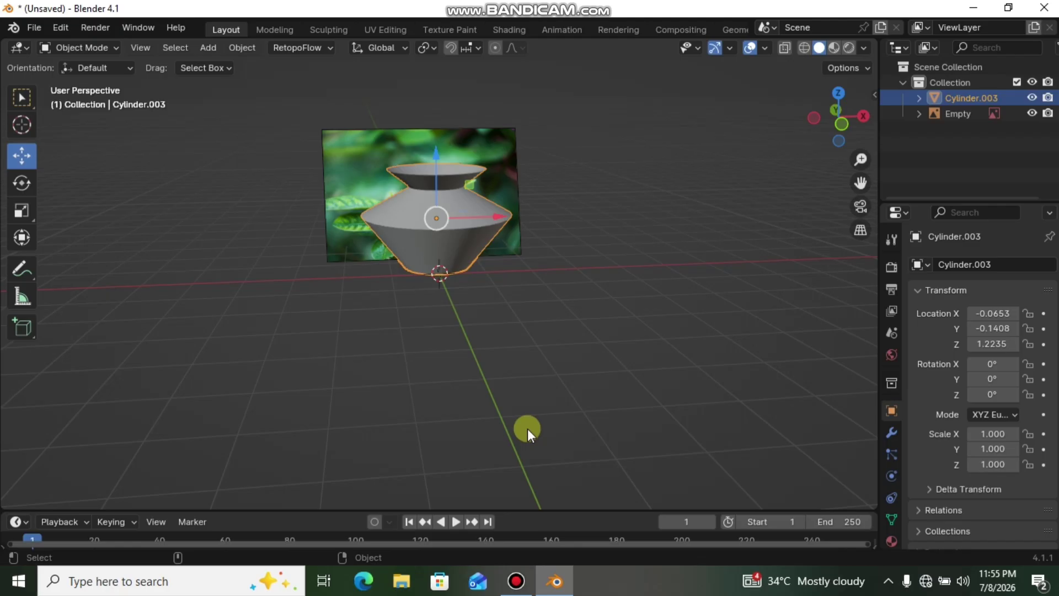